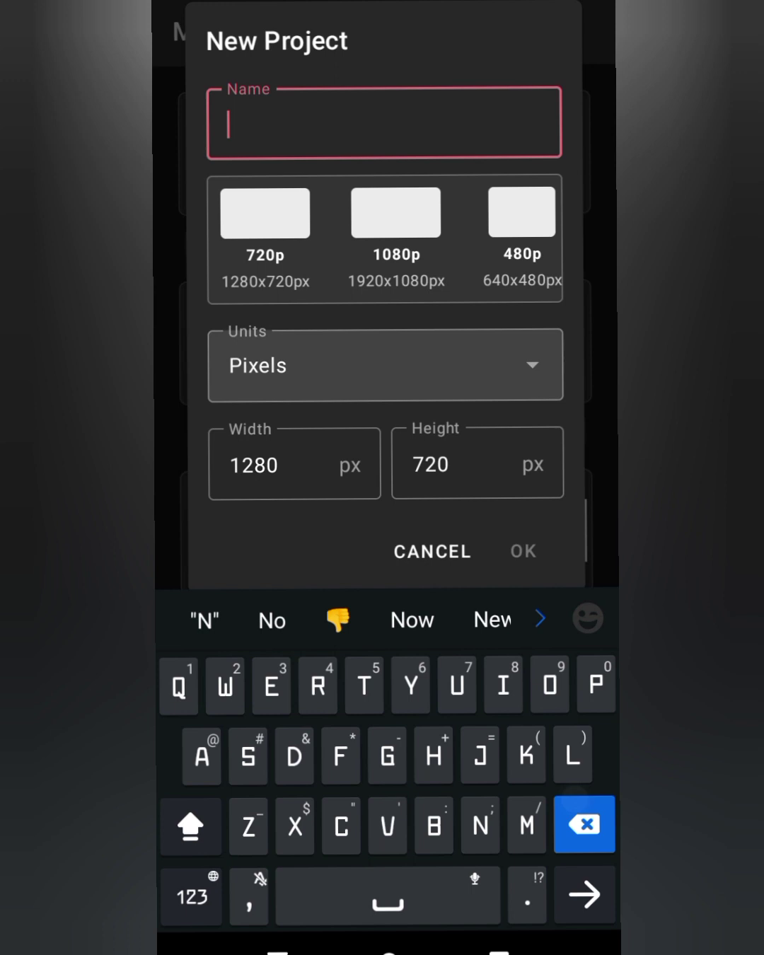
# Step: Name the new 1280×720 project 'Text on part tutorial'
pyautogui.write('Text ')
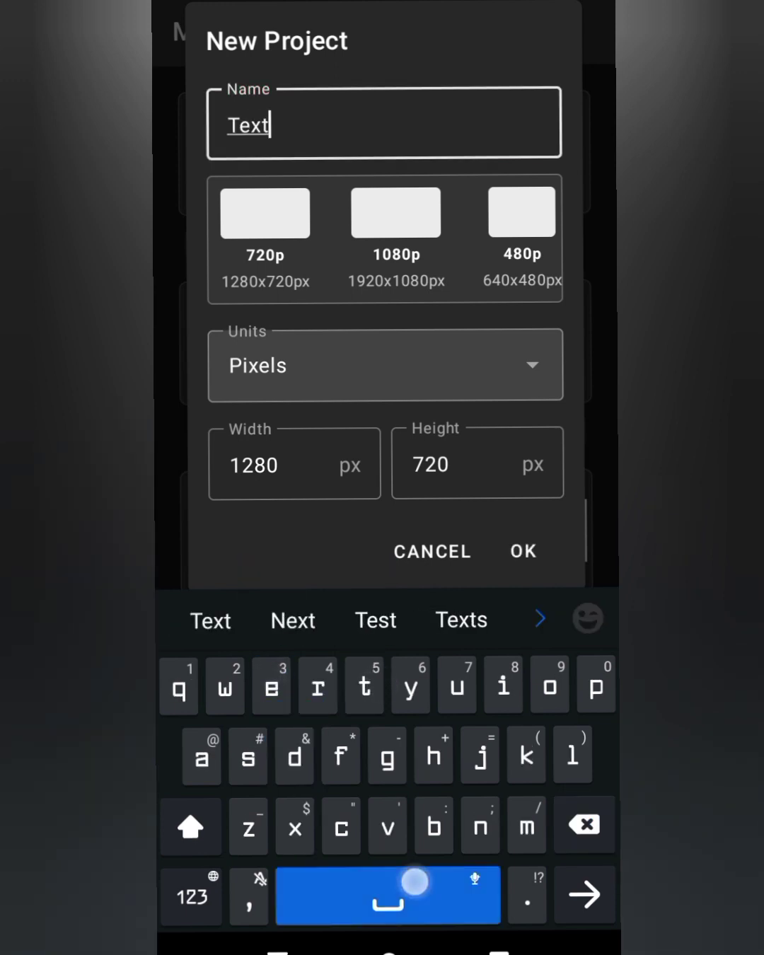
pyautogui.write('on p')
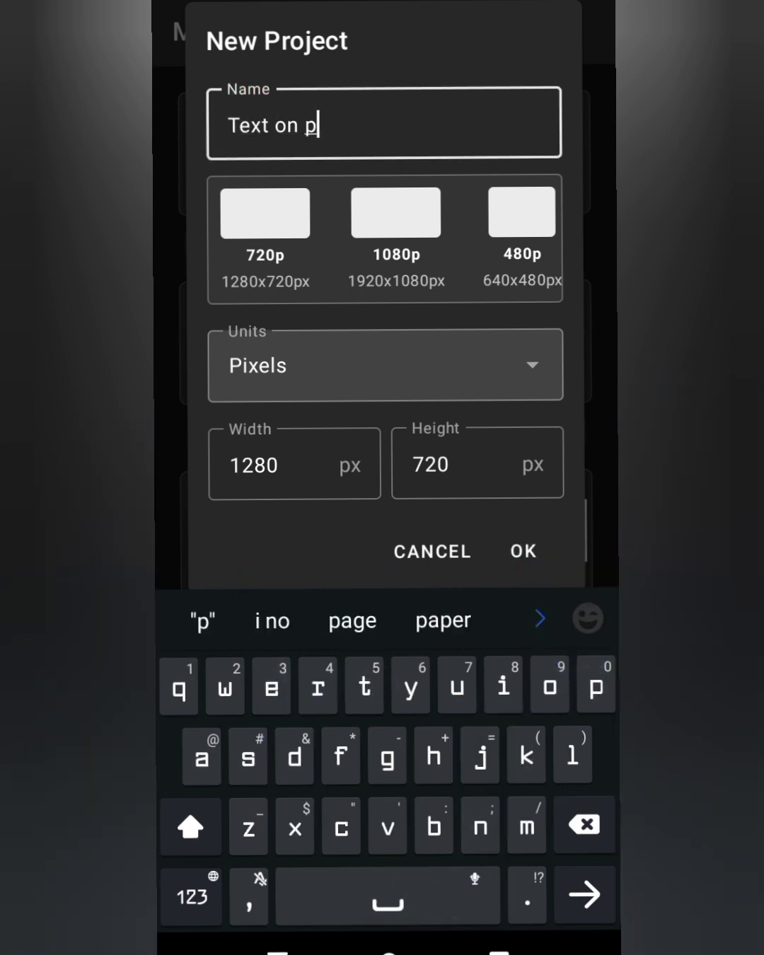
pyautogui.write('art ')
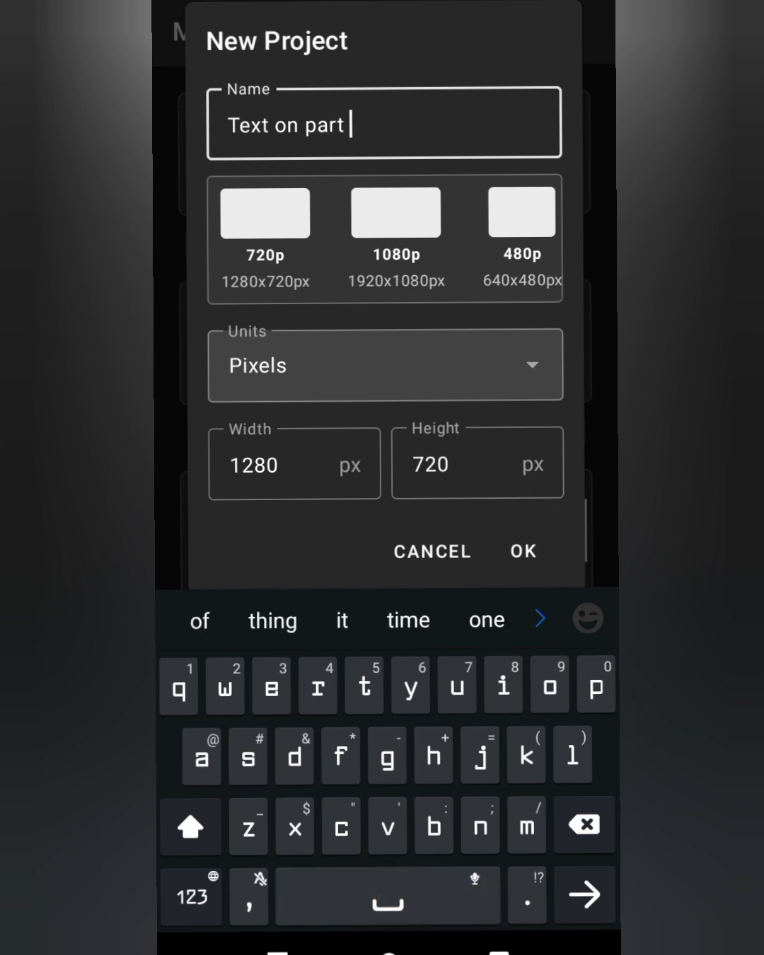
pyautogui.write('tut')
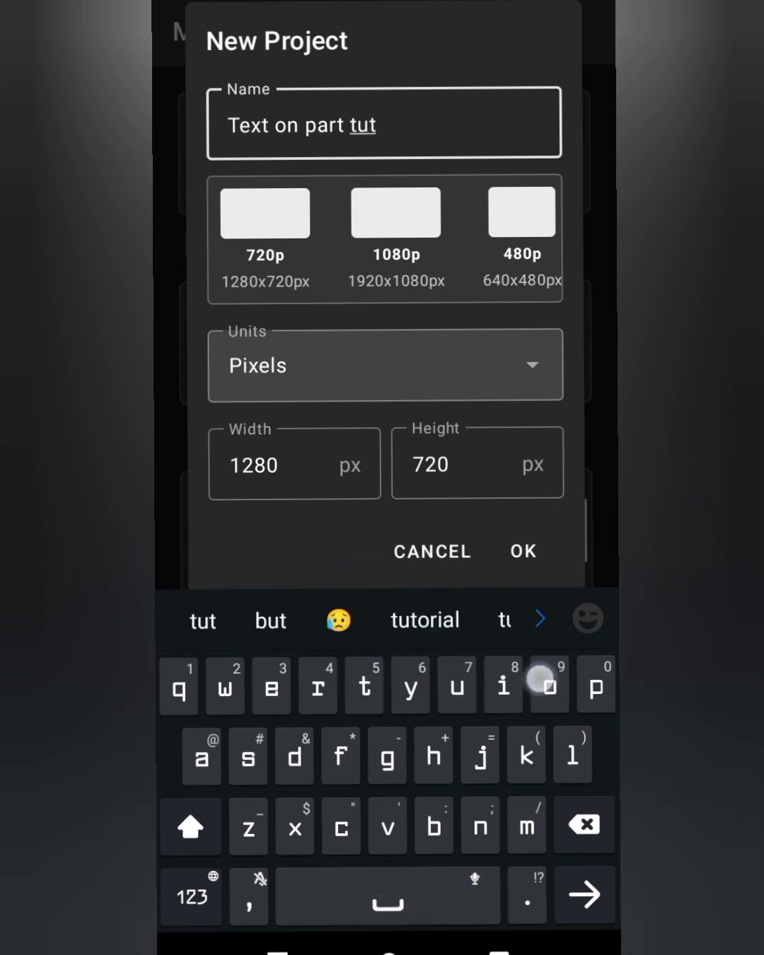
pyautogui.write('oria')
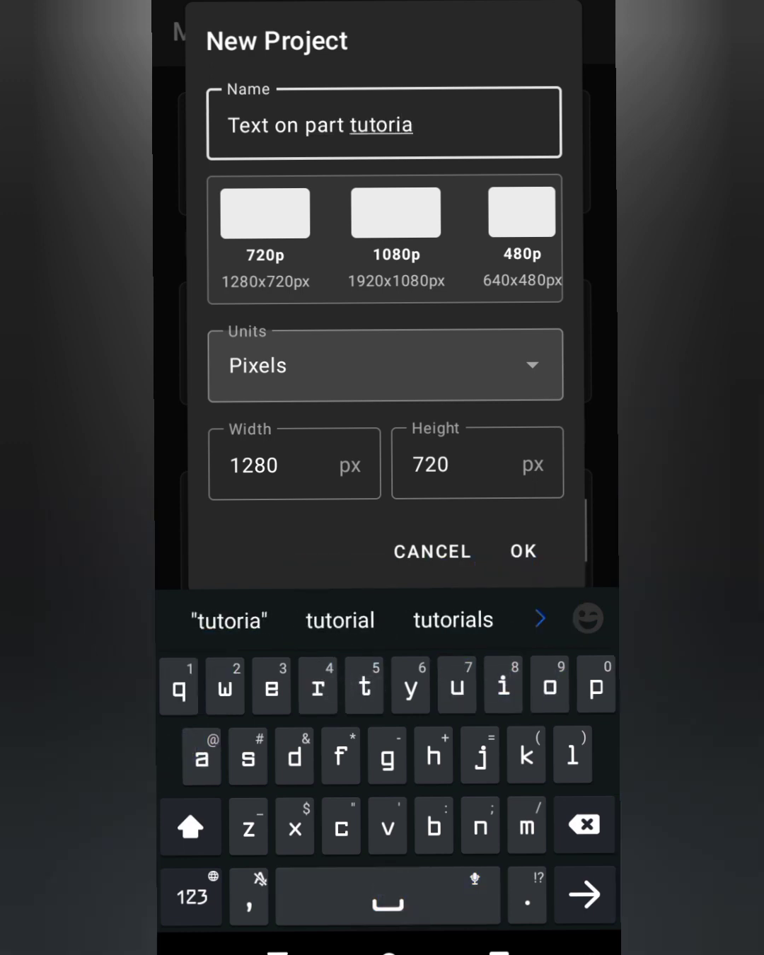
pyautogui.write('l')
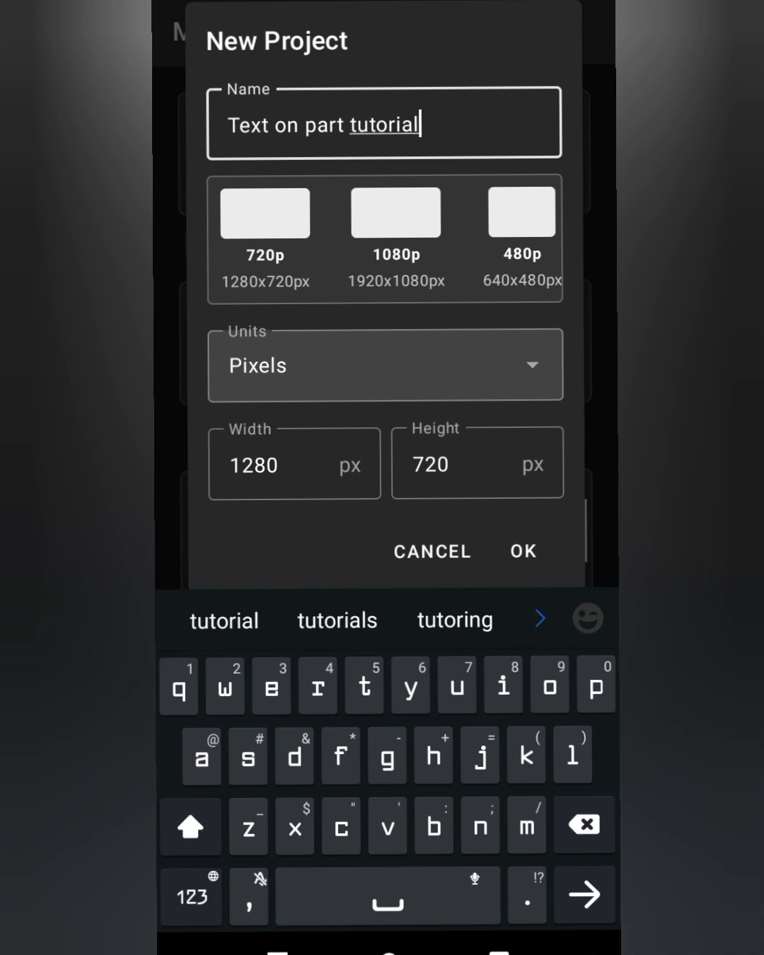
# Step: Create the project and switch the scene background paint to a linear gradient
pyautogui.click(524, 552)
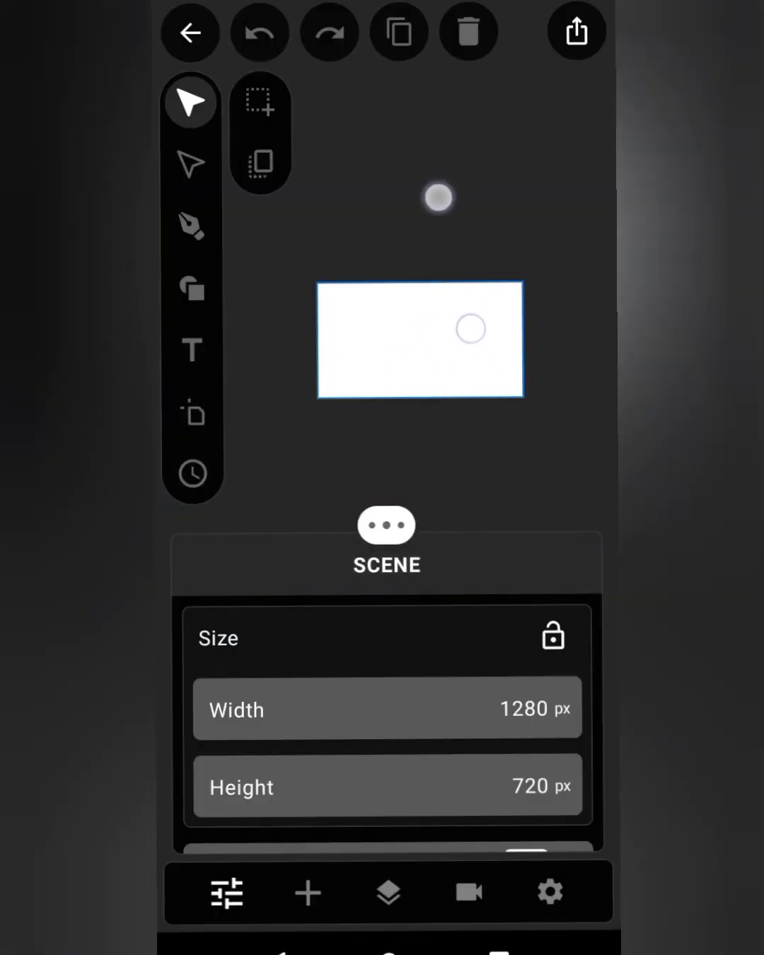
pyautogui.moveTo(456, 458); pyautogui.dragTo(509, 353)
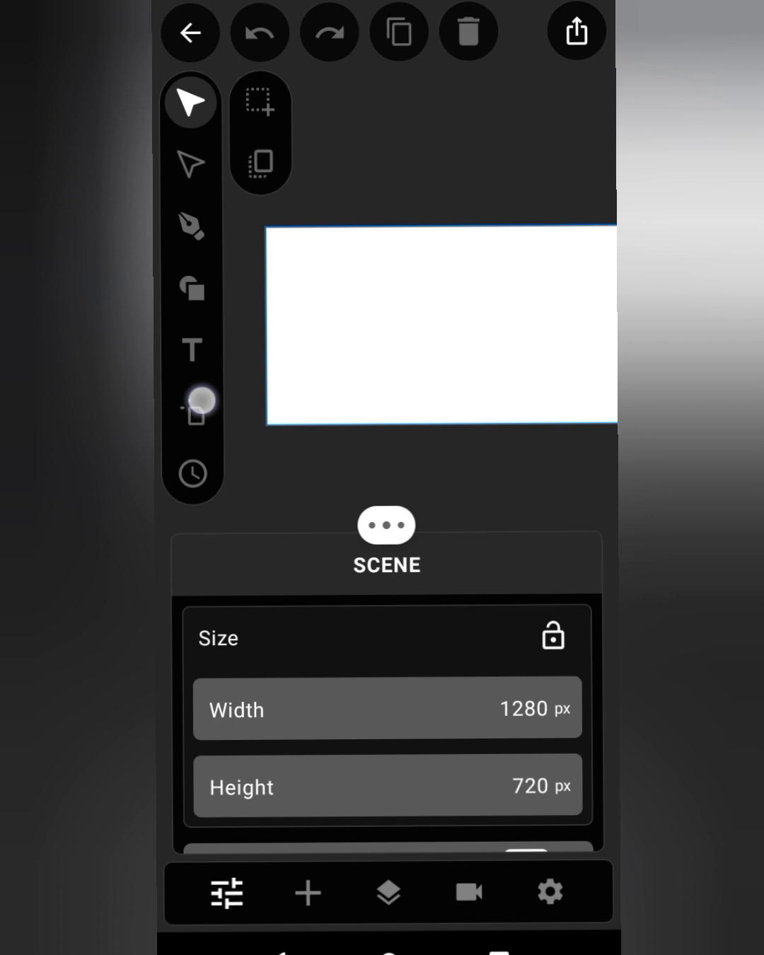
pyautogui.click(201, 401)
pyautogui.click(228, 893)
pyautogui.scroll(-2, 388, 729)
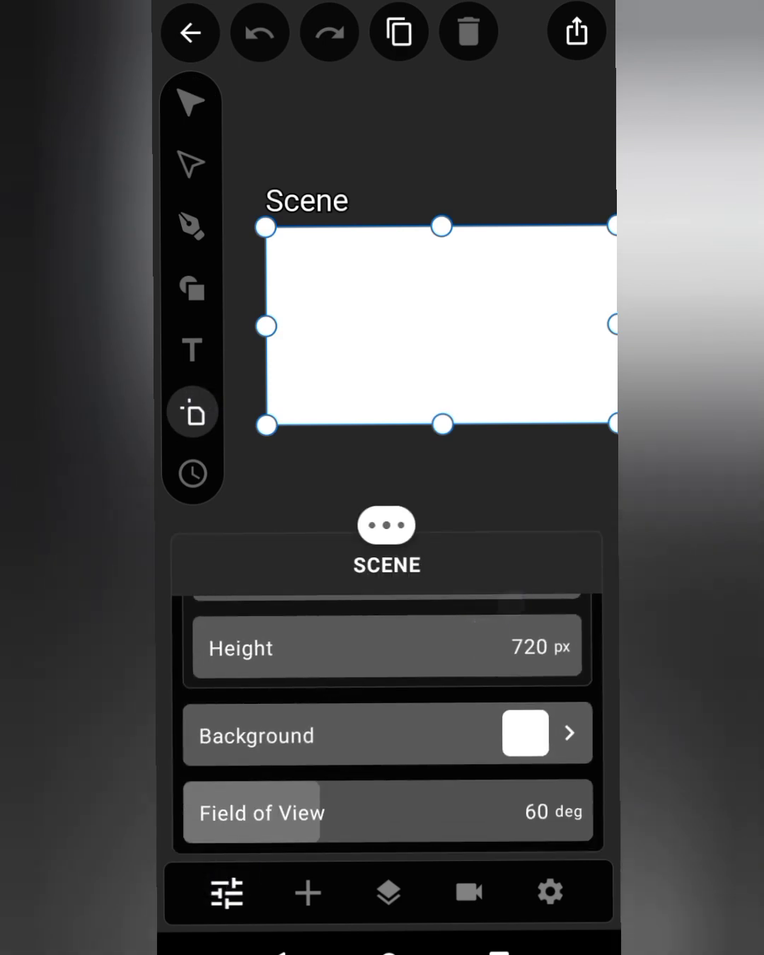
pyautogui.click(496, 735)
pyautogui.scroll(-1, 506, 693)
pyautogui.click(555, 720)
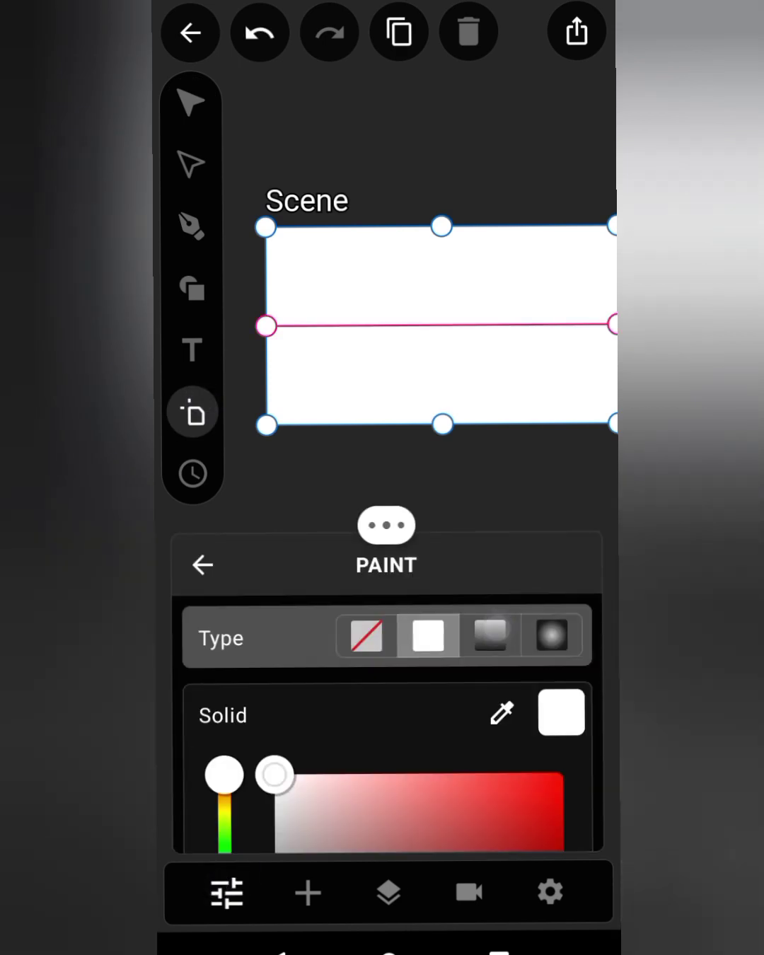
pyautogui.click(491, 634)
# Step: Make the gradient light blue, running vertically and fading lighter toward the top
pyautogui.scroll(-3, 478, 672)
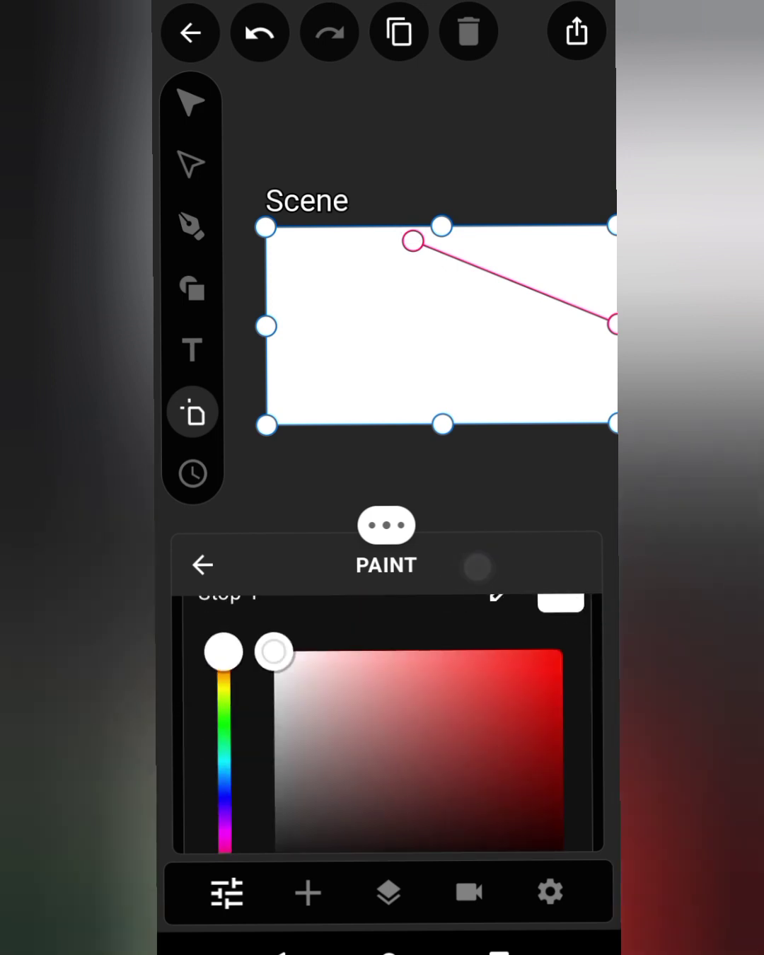
pyautogui.moveTo(224, 652); pyautogui.dragTo(224, 756)
pyautogui.moveTo(274, 651); pyautogui.dragTo(353, 701)
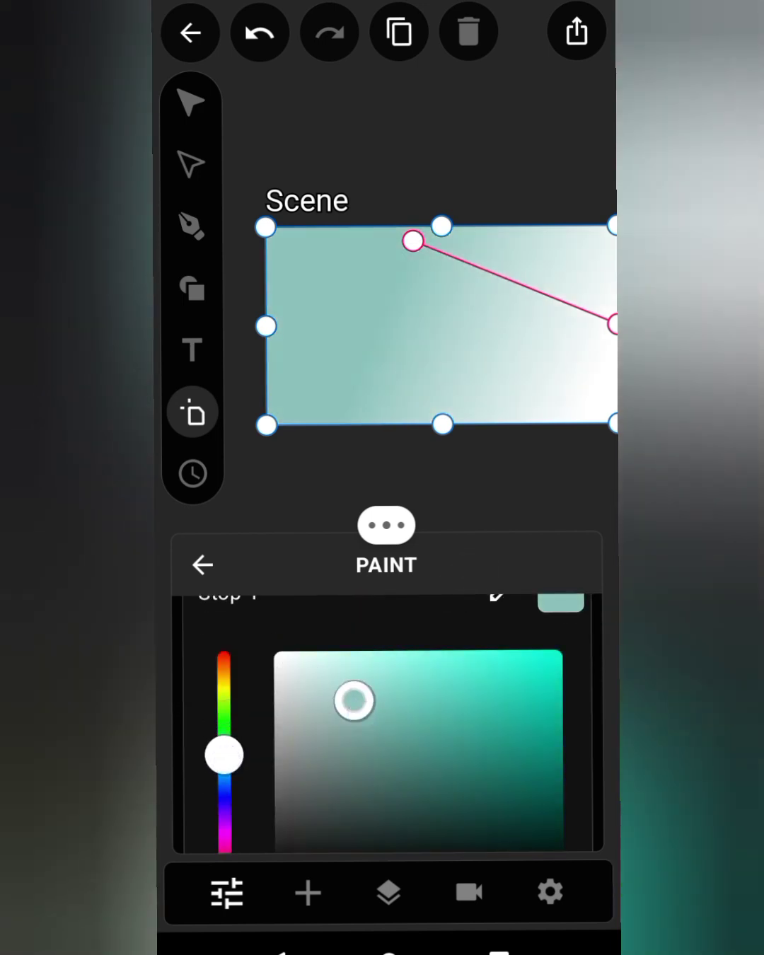
pyautogui.moveTo(613, 324)
pyautogui.mouseDown()
pyautogui.moveTo(484, 385)
pyautogui.moveTo(537, 336)
pyautogui.mouseUp()
pyautogui.moveTo(412, 240); pyautogui.dragTo(384, 397)
pyautogui.moveTo(536, 310); pyautogui.dragTo(430, 162)
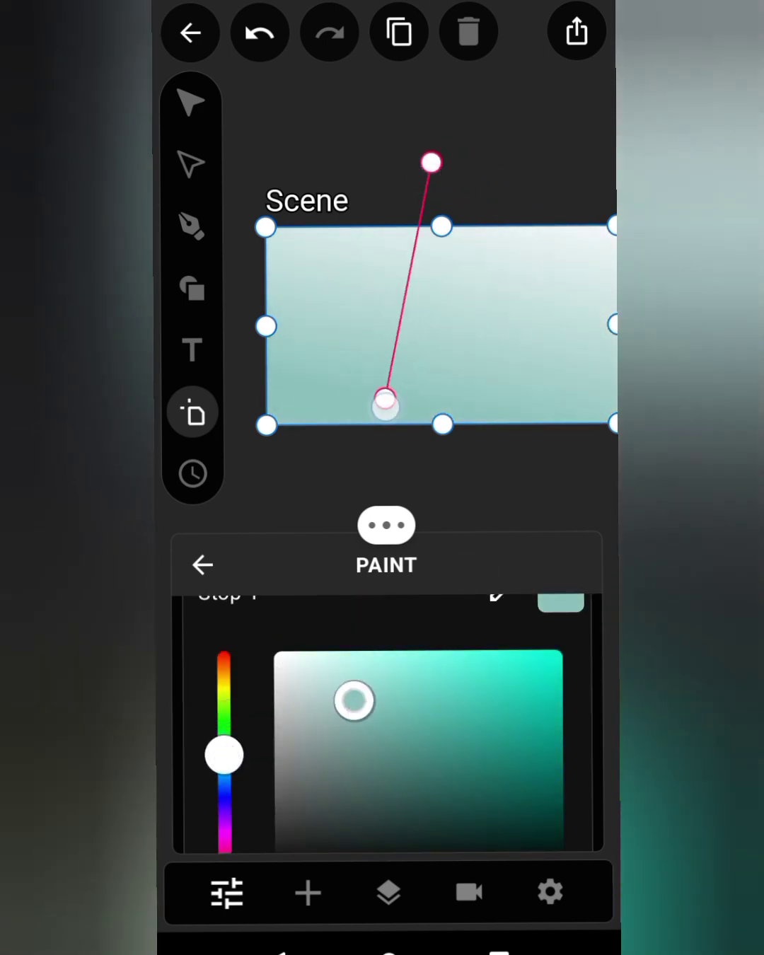
pyautogui.moveTo(385, 402); pyautogui.dragTo(440, 444)
pyautogui.moveTo(224, 757); pyautogui.dragTo(224, 775)
pyautogui.moveTo(391, 697); pyautogui.dragTo(409, 661)
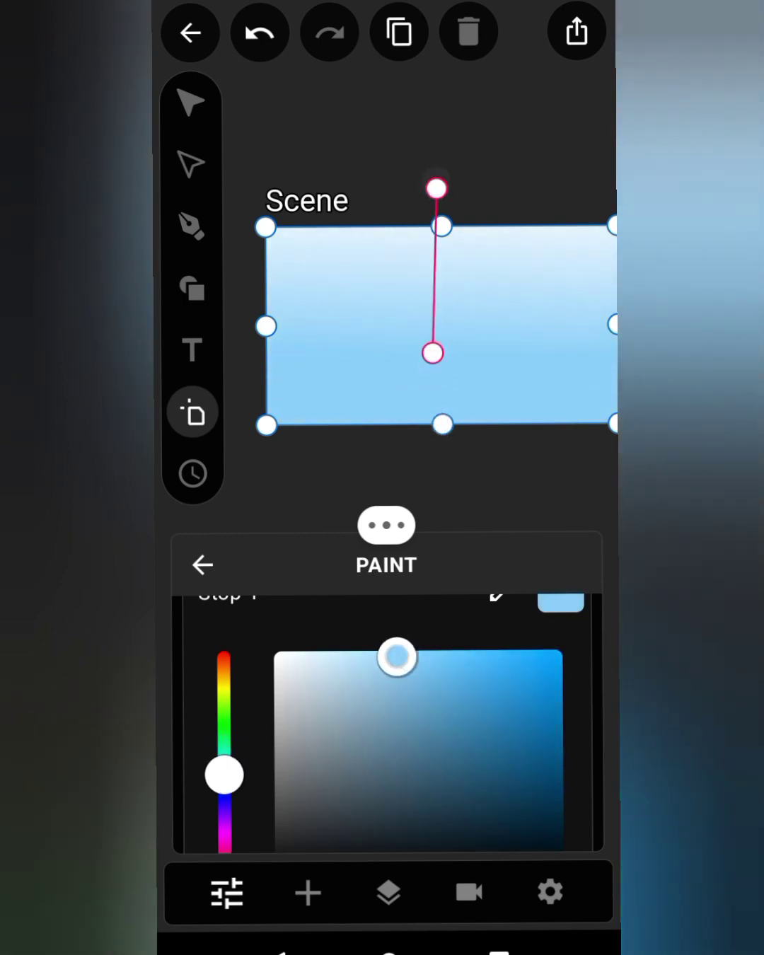
# Step: Draw a curved spline path across the bottom of the scene for the hill
pyautogui.scroll(-3, 410, 297)
pyautogui.click(192, 225)
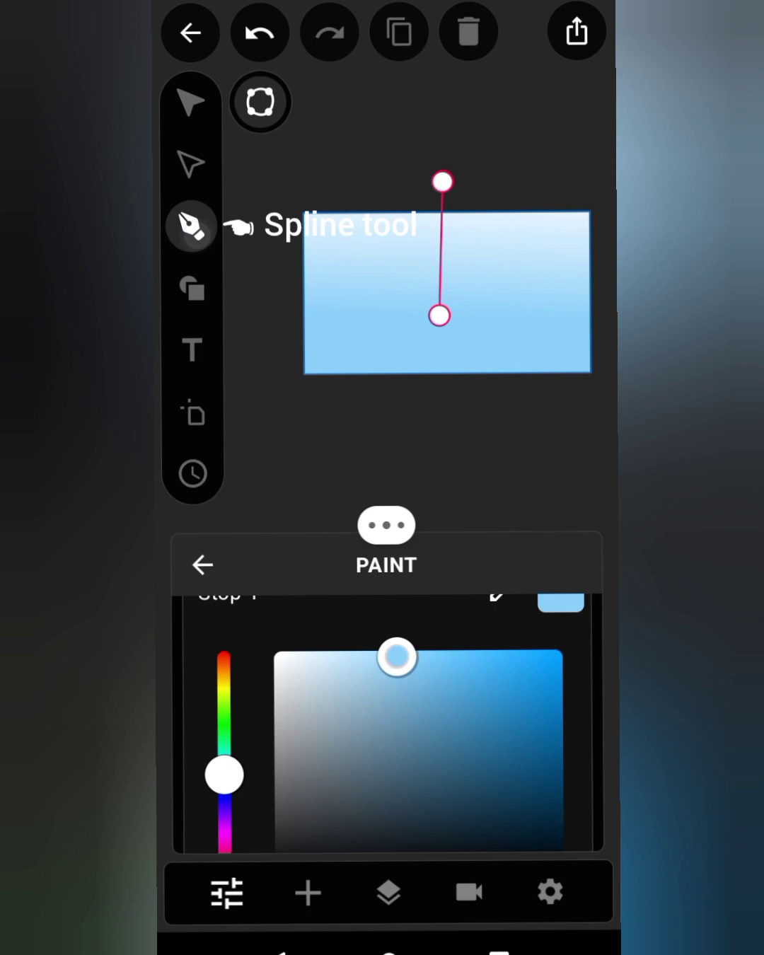
pyautogui.scroll(2, 459, 284)
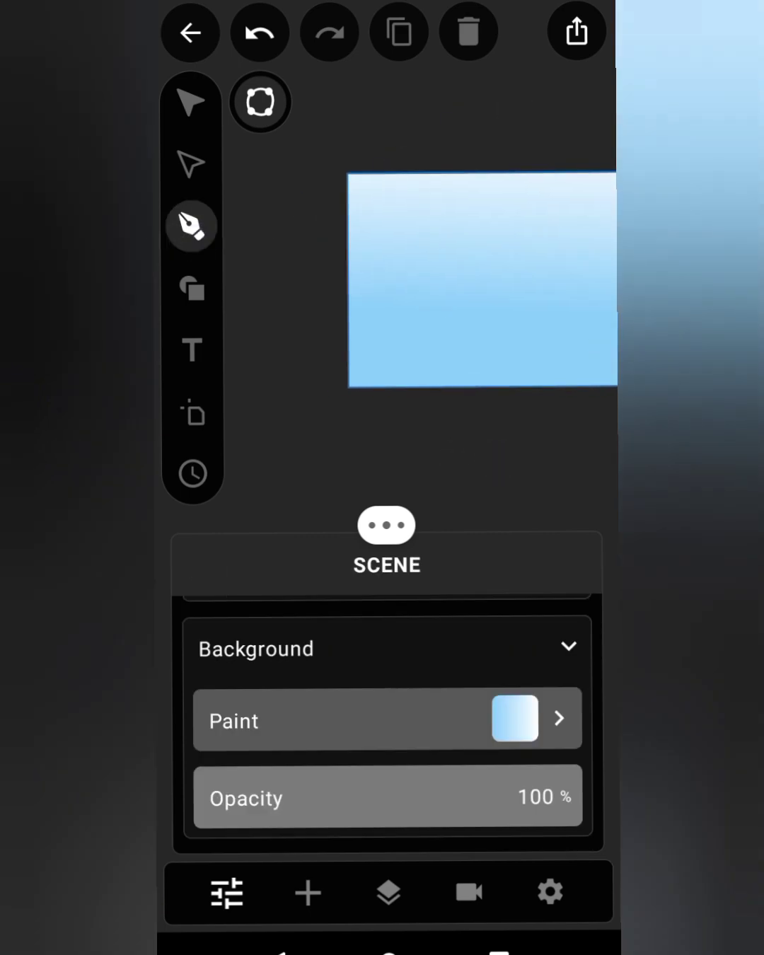
pyautogui.click(265, 404)
pyautogui.moveTo(457, 321)
pyautogui.mouseDown()
pyautogui.moveTo(478, 334)
pyautogui.moveTo(542, 299)
pyautogui.mouseUp()
pyautogui.scroll(-2, 439, 297)
pyautogui.scroll(-2, 510, 305)
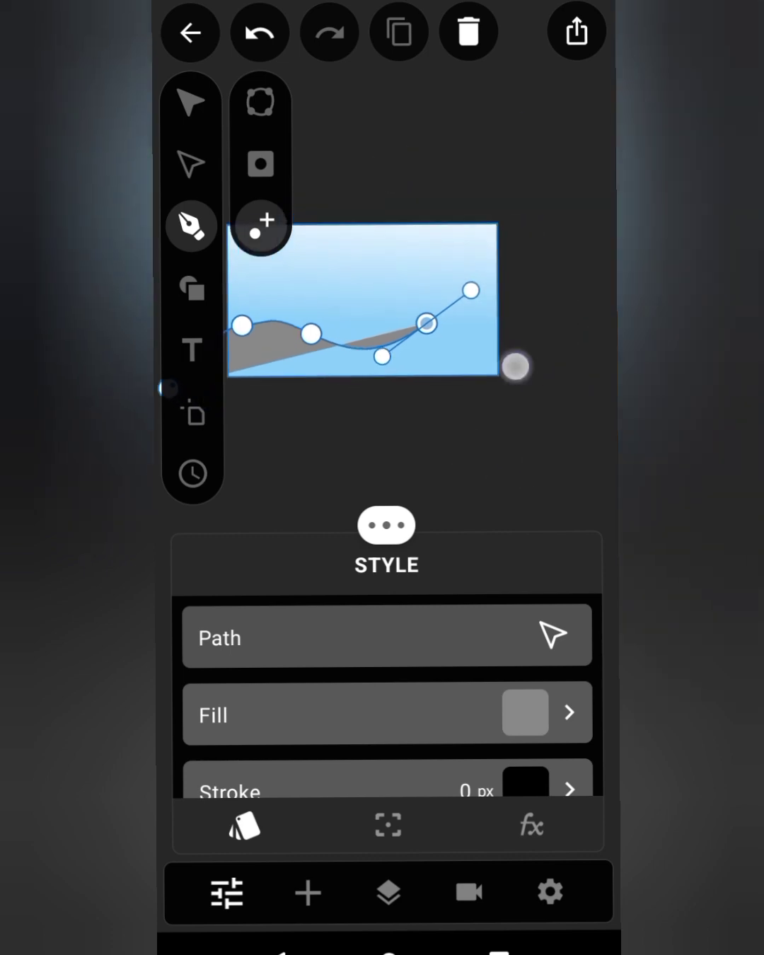
pyautogui.moveTo(514, 365); pyautogui.dragTo(559, 415)
pyautogui.click(190, 102)
pyautogui.click(190, 164)
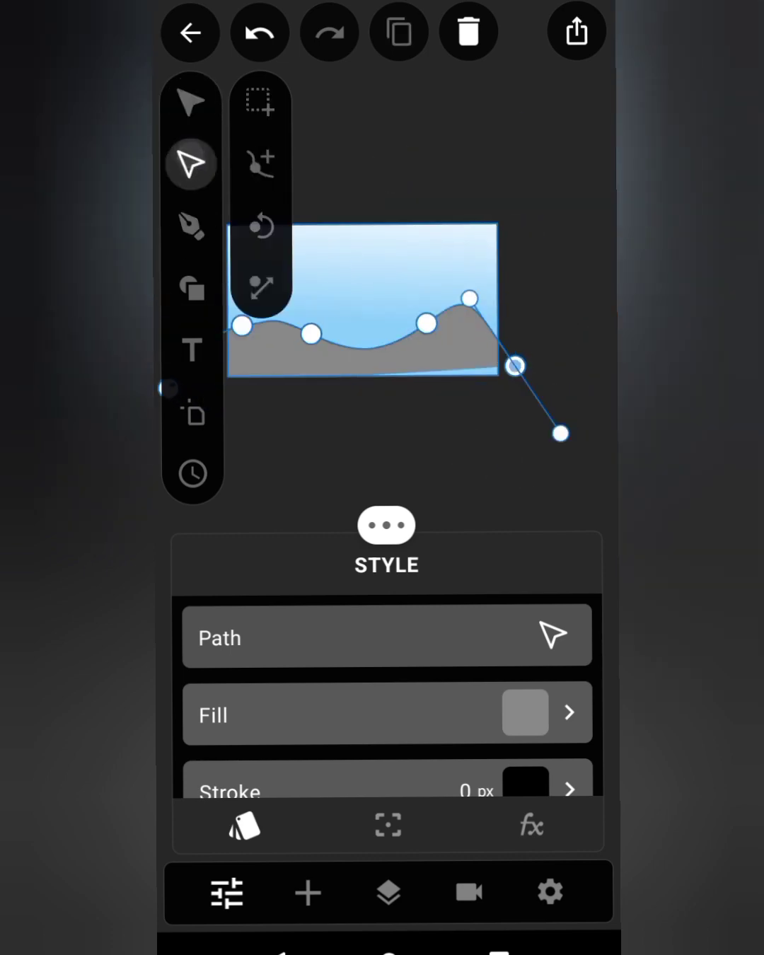
# Step: Fill the hill path with green
pyautogui.scroll(-1, 439, 298)
pyautogui.click(505, 715)
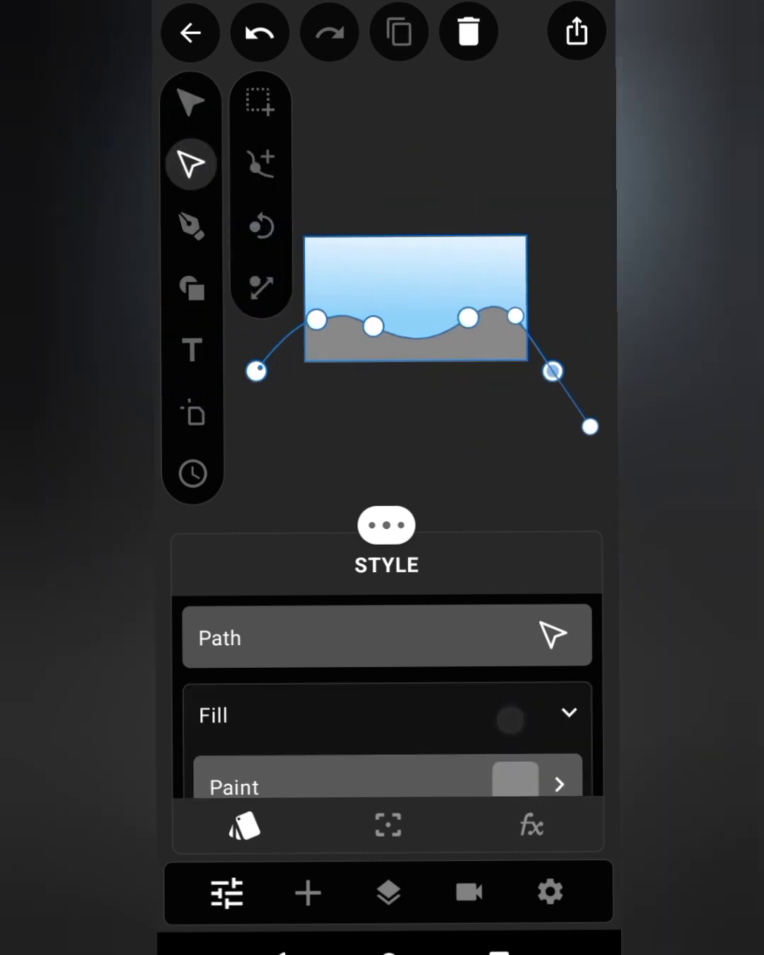
pyautogui.click(510, 778)
pyautogui.moveTo(272, 737)
pyautogui.mouseDown()
pyautogui.moveTo(345, 729)
pyautogui.moveTo(305, 701)
pyautogui.moveTo(309, 672)
pyautogui.mouseUp()
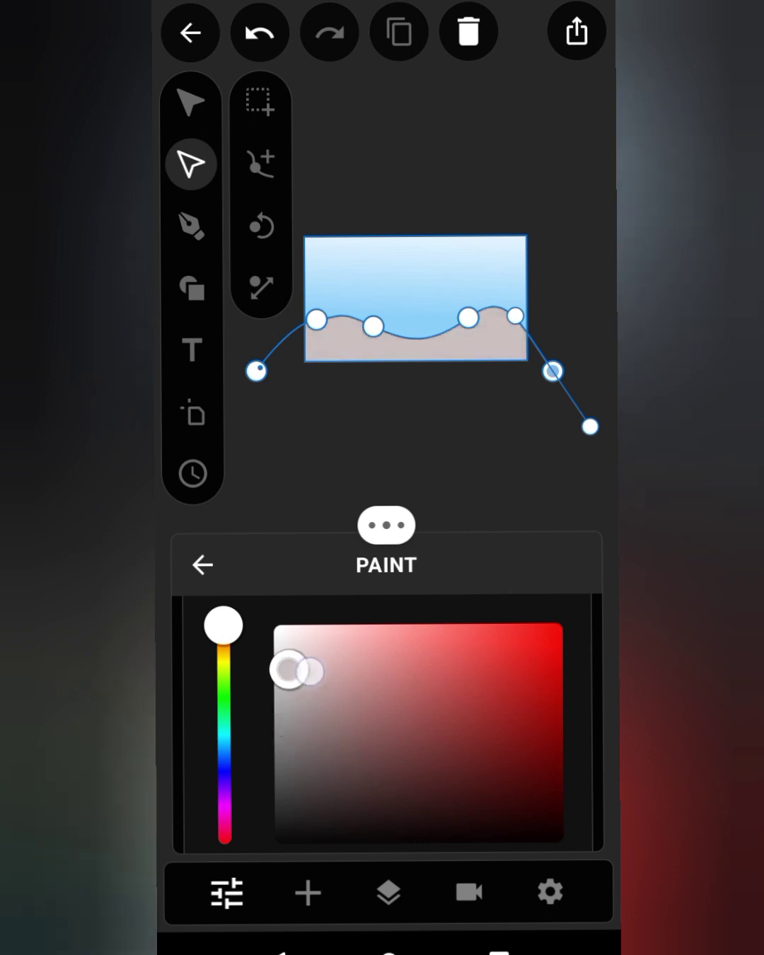
pyautogui.moveTo(224, 625); pyautogui.dragTo(224, 693)
pyautogui.moveTo(491, 642); pyautogui.dragTo(566, 620)
pyautogui.moveTo(451, 648); pyautogui.dragTo(431, 692)
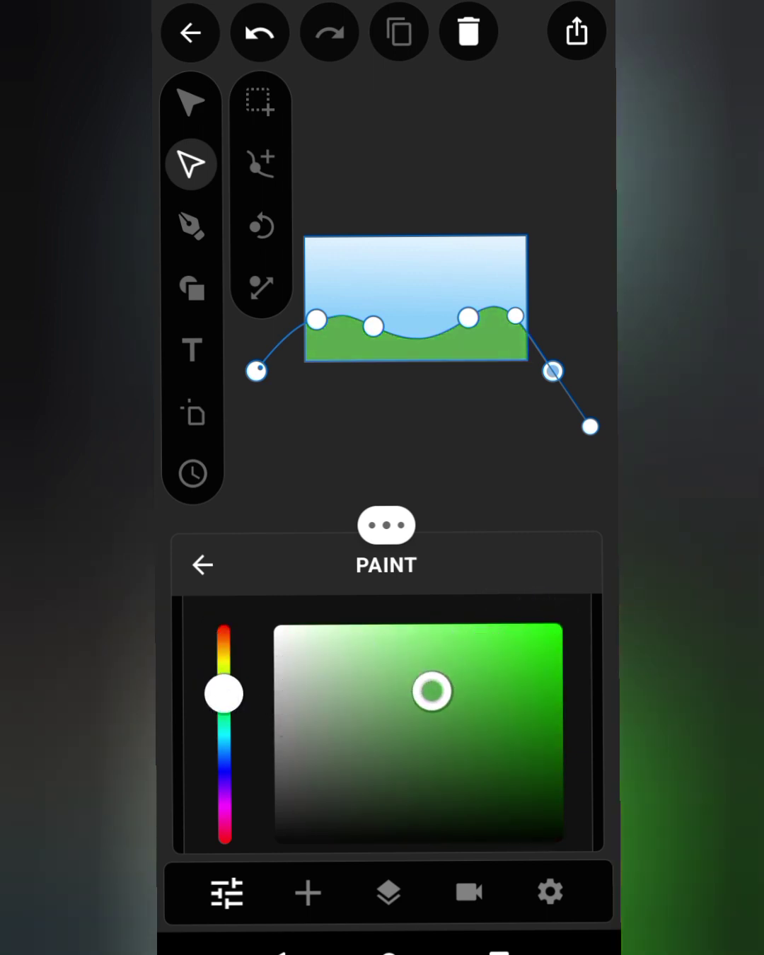
pyautogui.moveTo(418, 179); pyautogui.dragTo(449, 182)
# Step: Give the hill a black outline and increase its stroke width
pyautogui.click(378, 347)
pyautogui.click(402, 715)
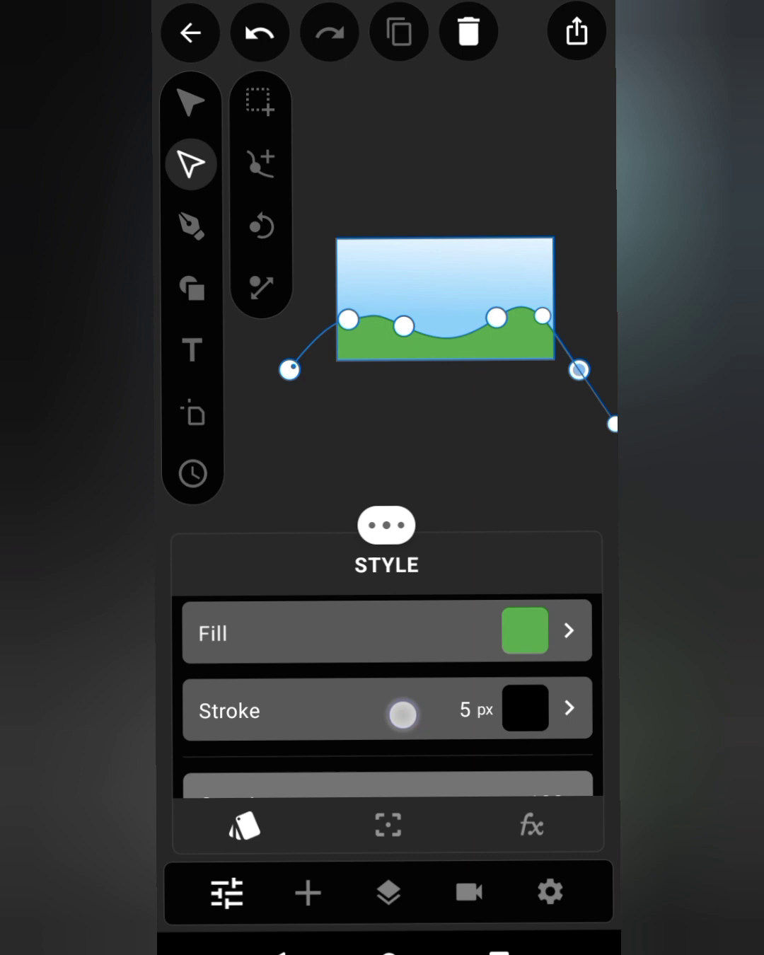
pyautogui.click(479, 404)
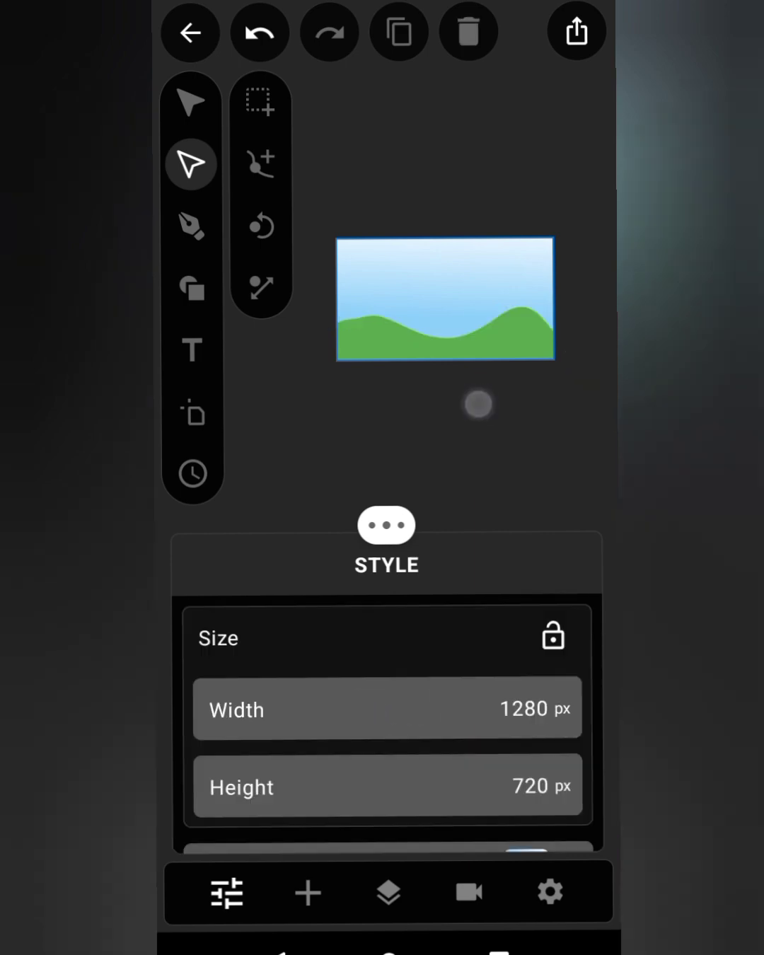
pyautogui.moveTo(466, 751); pyautogui.dragTo(465, 633)
pyautogui.click(387, 336)
pyautogui.click(385, 713)
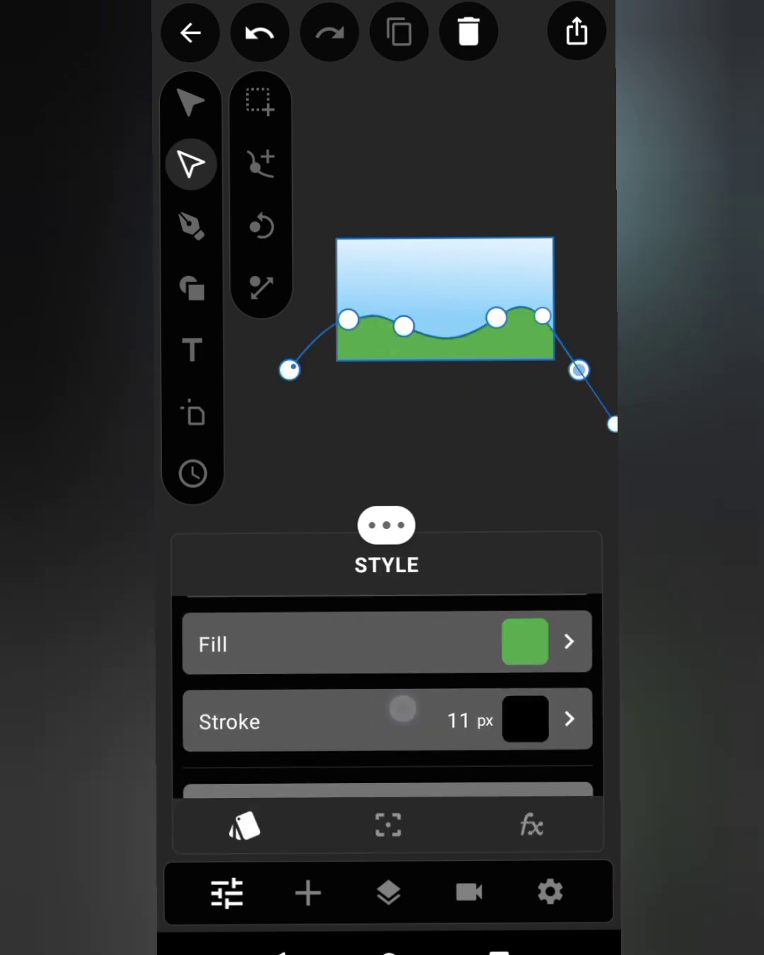
pyautogui.moveTo(333, 736); pyautogui.dragTo(367, 735)
pyautogui.click(474, 412)
pyautogui.scroll(3, 485, 283)
pyautogui.scroll(2, 496, 269)
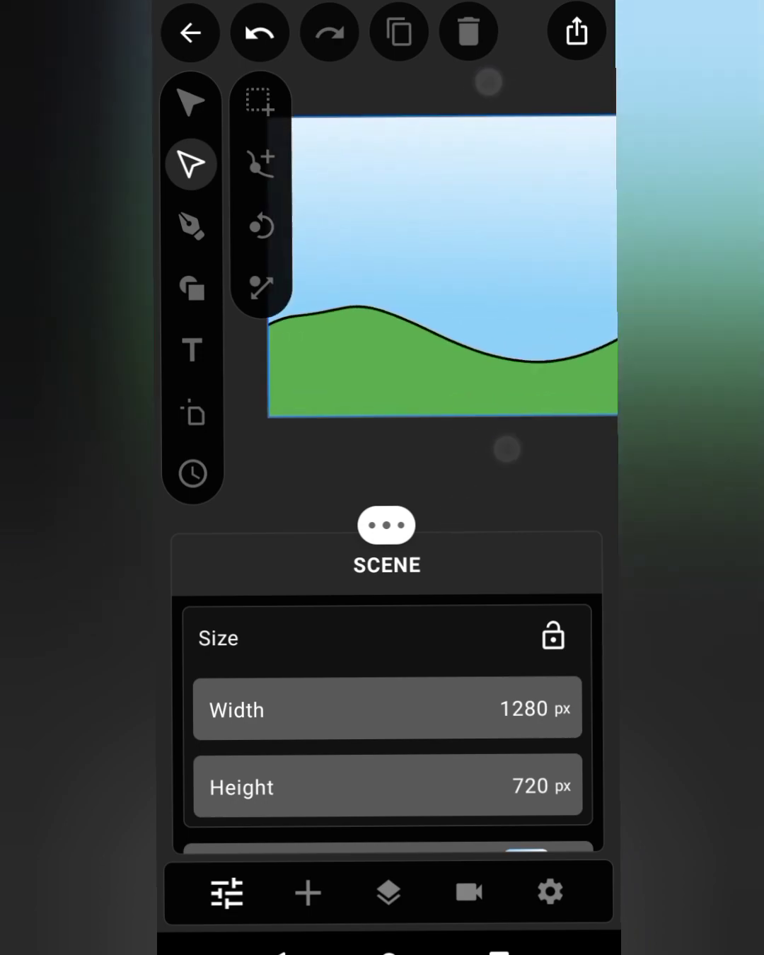
# Step: Insert a Text On Path object and replace 'New Text' with 'Lets Move'
pyautogui.click(307, 893)
pyautogui.moveTo(530, 813); pyautogui.dragTo(529, 637)
pyautogui.click(530, 680)
pyautogui.click(312, 429)
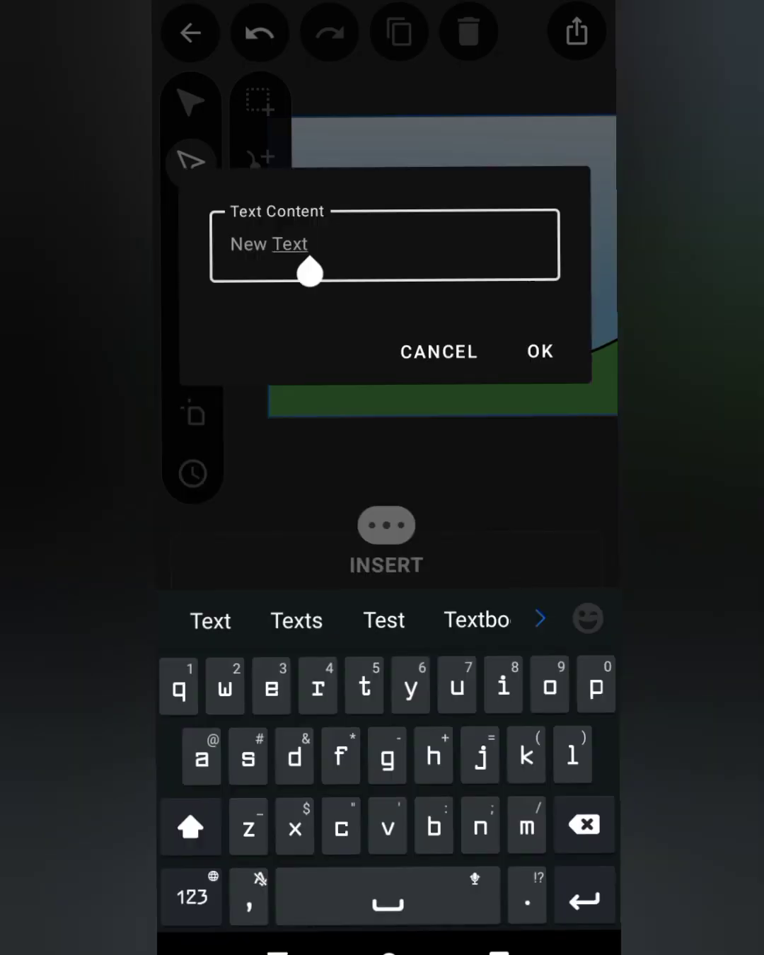
pyautogui.press('BackSpace')
pyautogui.press('BackSpace')
pyautogui.press('BackSpace')
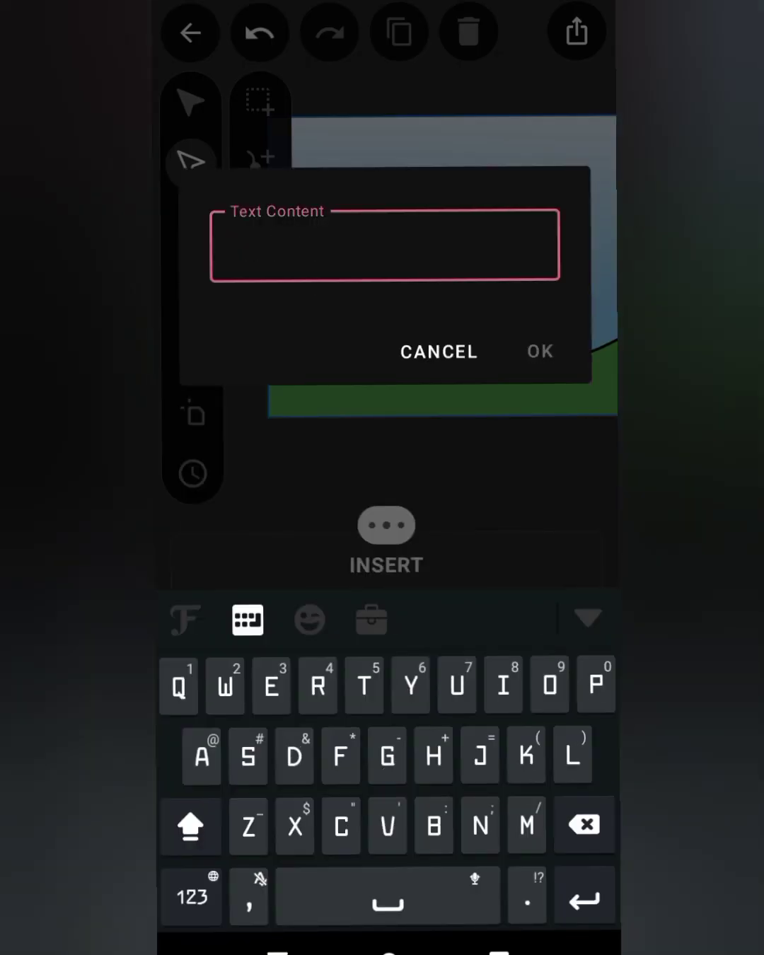
pyautogui.write('Lets ')
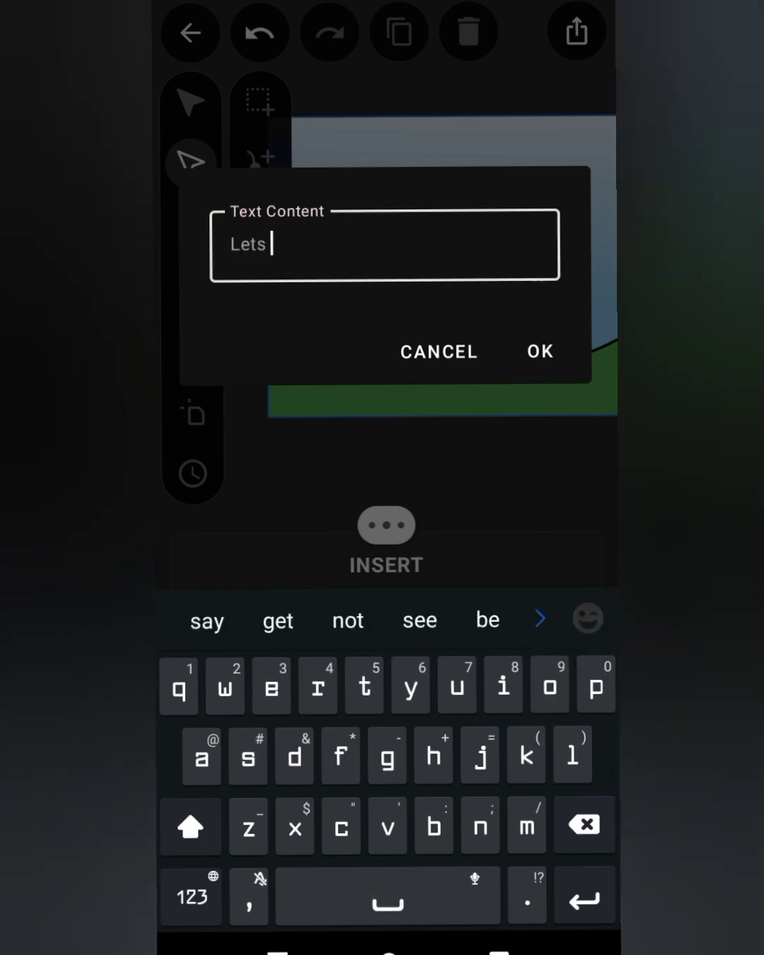
pyautogui.write('Move')
pyautogui.click(540, 351)
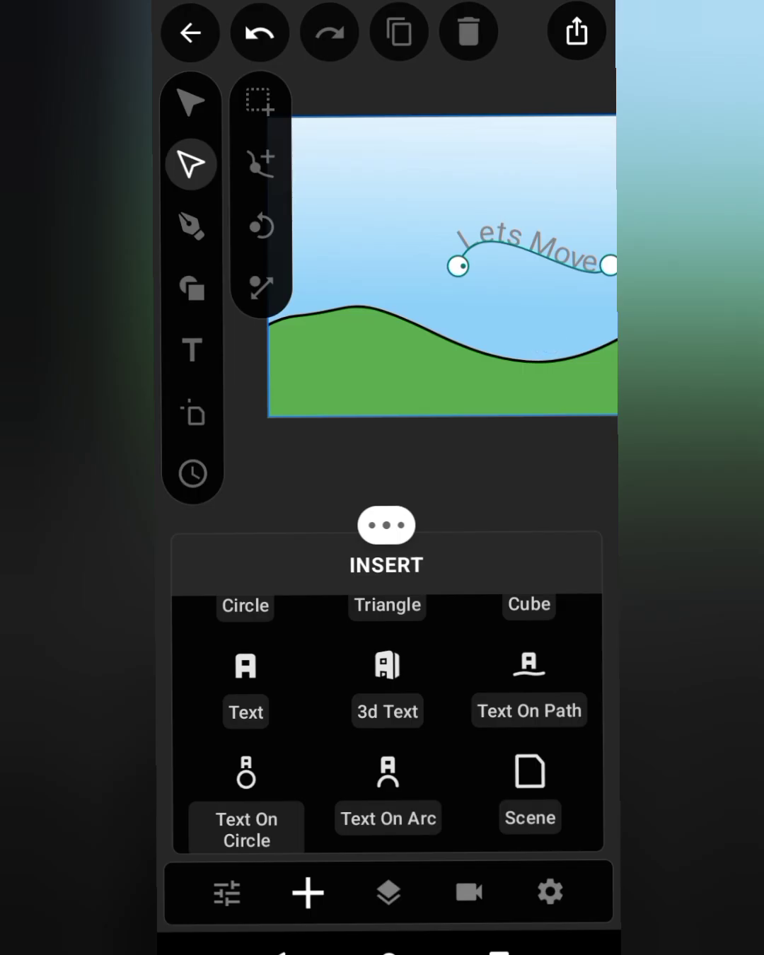
pyautogui.moveTo(508, 424); pyautogui.dragTo(515, 405)
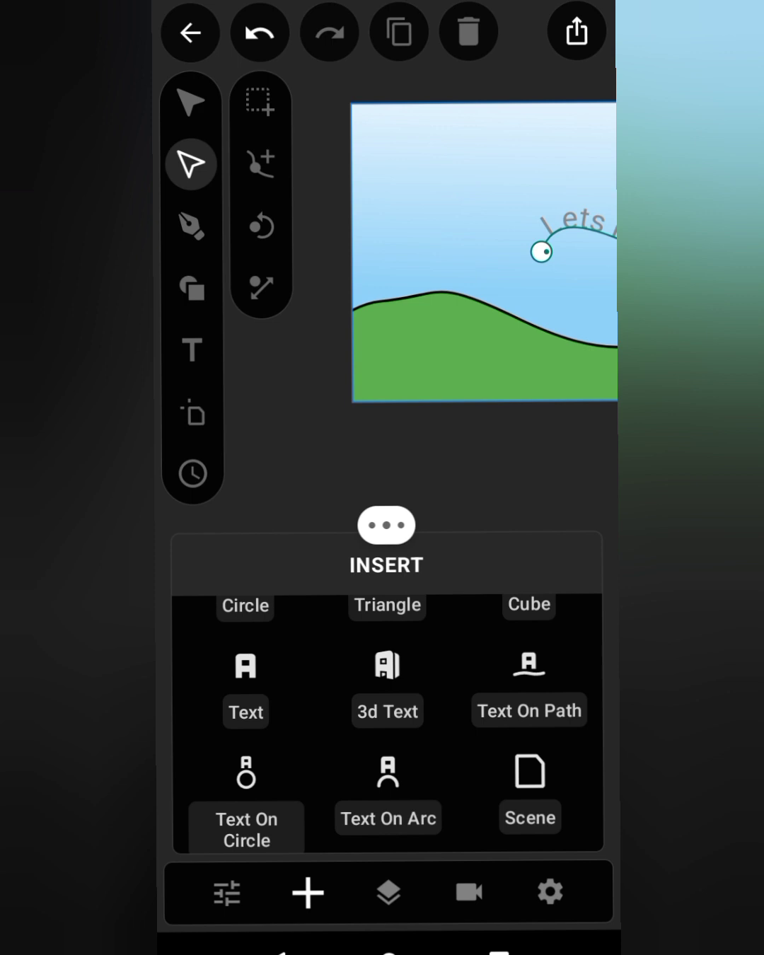
# Step: Select the Text layer and start pulling its path nodes down toward the hill
pyautogui.click(388, 893)
pyautogui.click(319, 708)
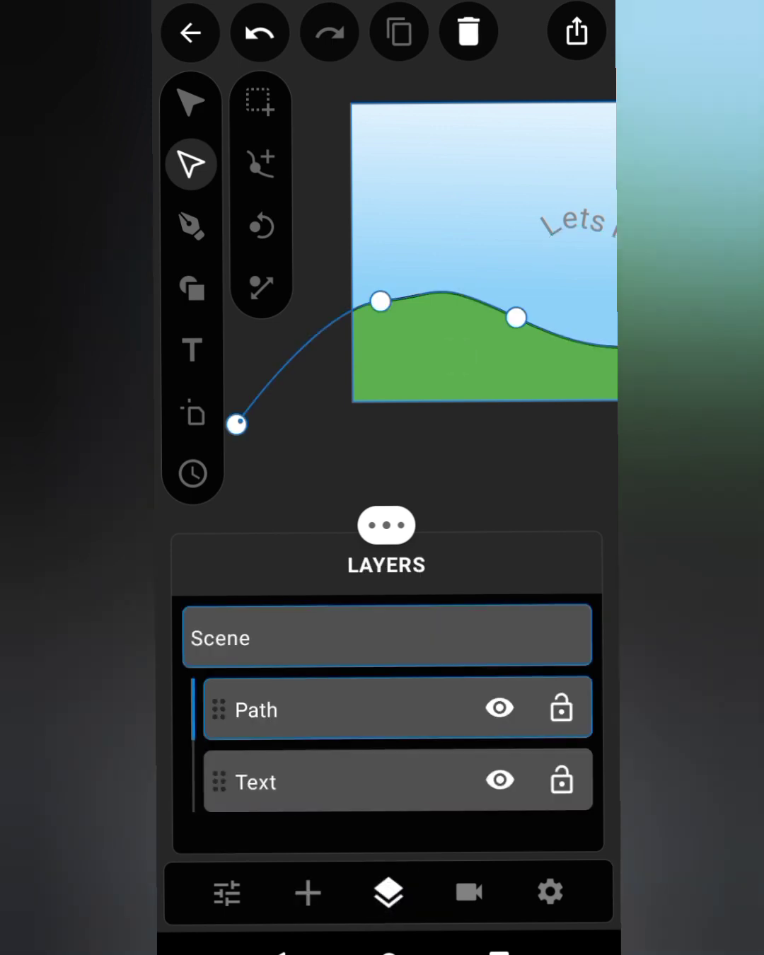
pyautogui.click(319, 780)
pyautogui.moveTo(488, 276)
pyautogui.mouseDown()
pyautogui.moveTo(266, 378)
pyautogui.moveTo(241, 399)
pyautogui.moveTo(241, 416)
pyautogui.mouseUp()
pyautogui.click(397, 704)
pyautogui.click(380, 779)
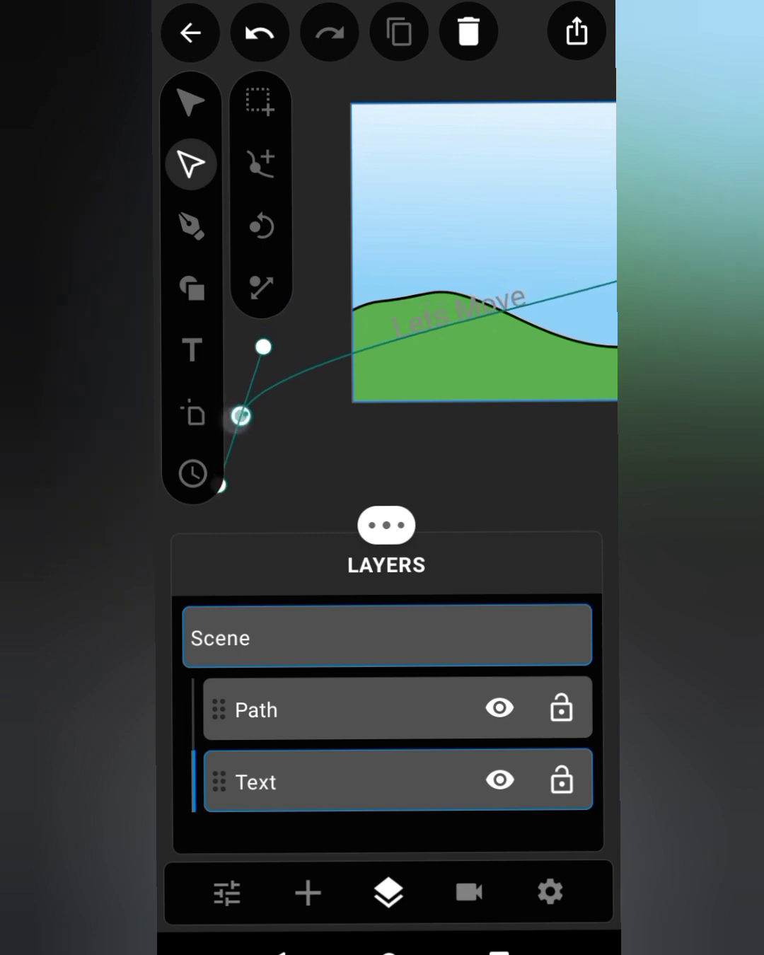
pyautogui.click(401, 707)
pyautogui.click(362, 781)
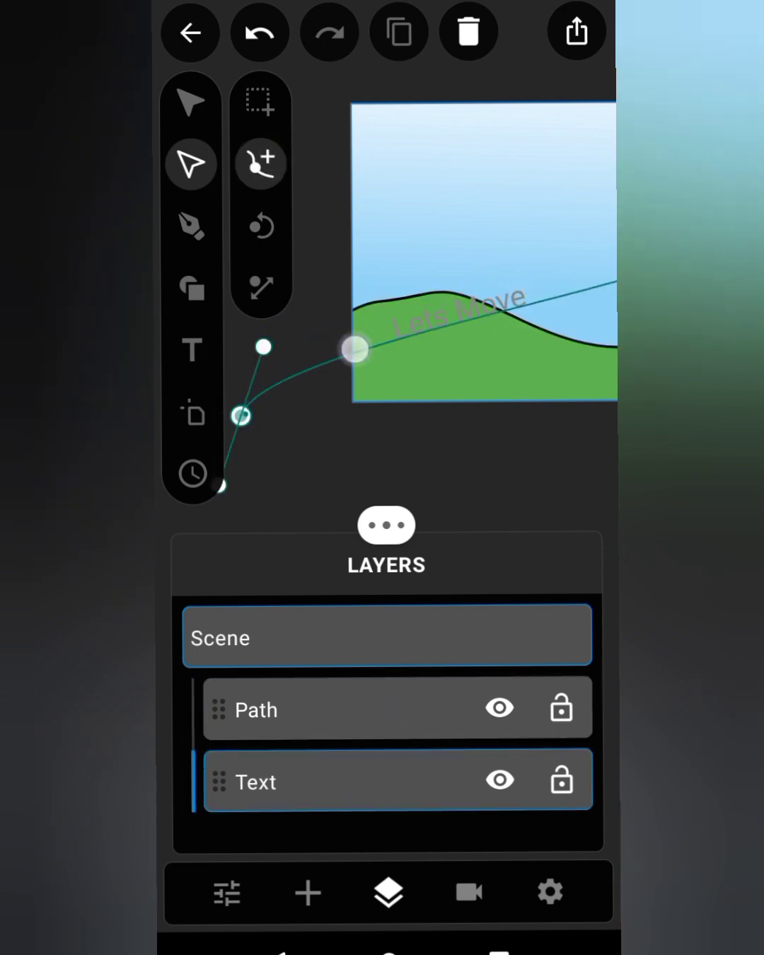
pyautogui.click(411, 714)
pyautogui.click(380, 785)
pyautogui.click(397, 712)
pyautogui.click(382, 781)
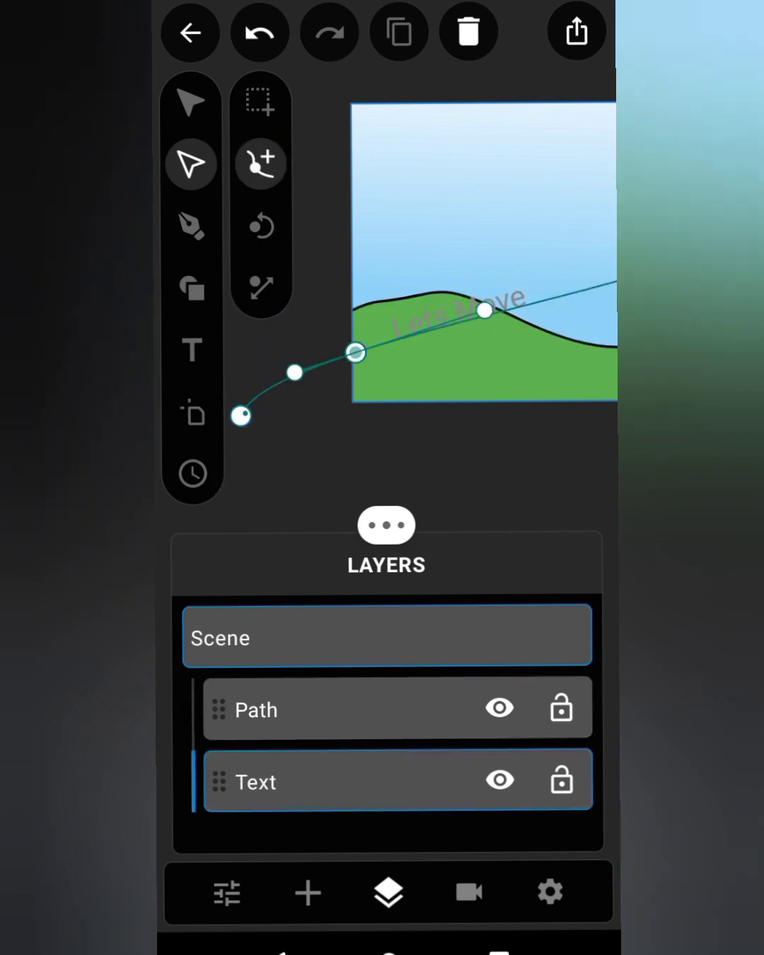
pyautogui.moveTo(356, 352); pyautogui.dragTo(380, 305)
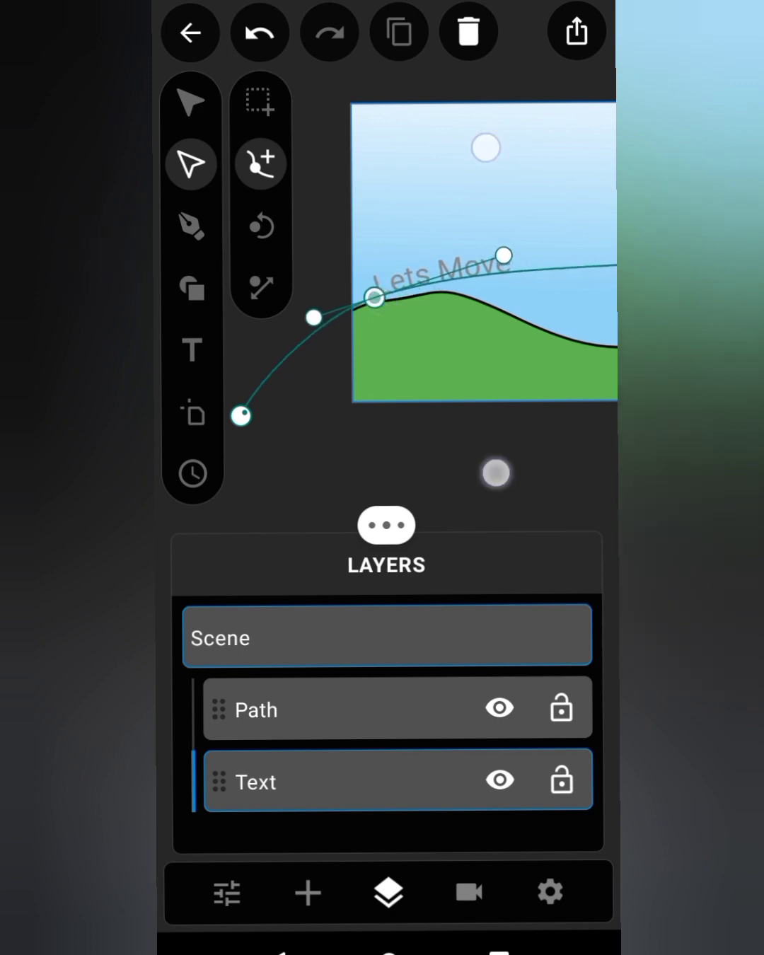
pyautogui.moveTo(495, 472); pyautogui.dragTo(401, 390)
# Step: Reposition the text path's handle and end nodes to line up with the hill
pyautogui.click(421, 702)
pyautogui.click(407, 778)
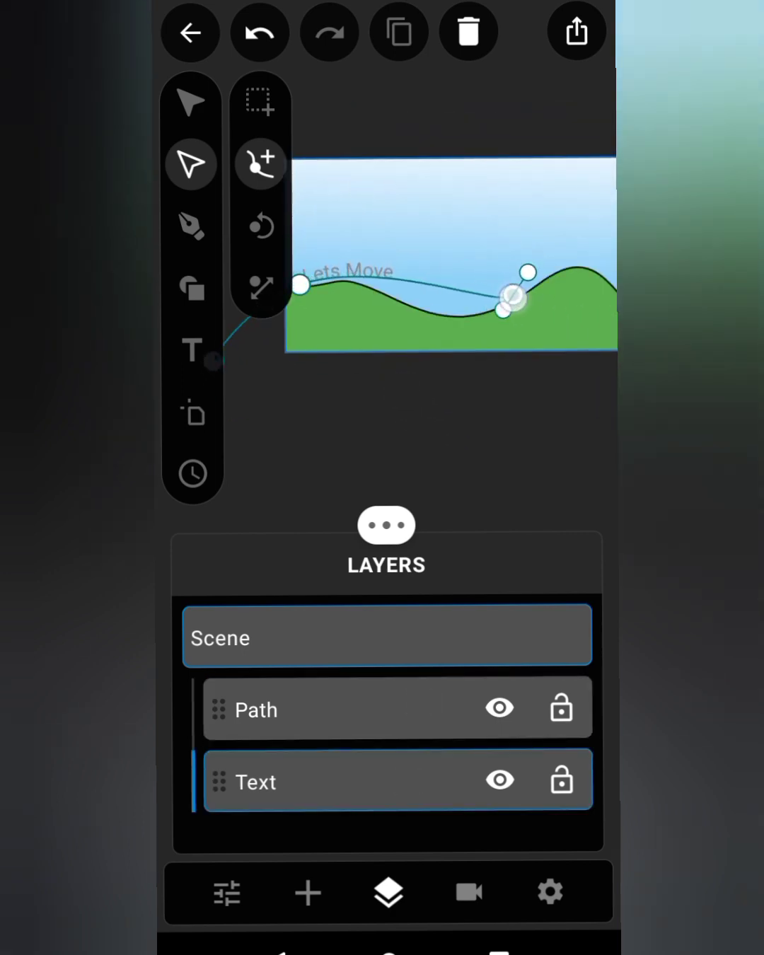
pyautogui.moveTo(513, 298); pyautogui.dragTo(442, 407)
pyautogui.click(396, 708)
pyautogui.click(396, 780)
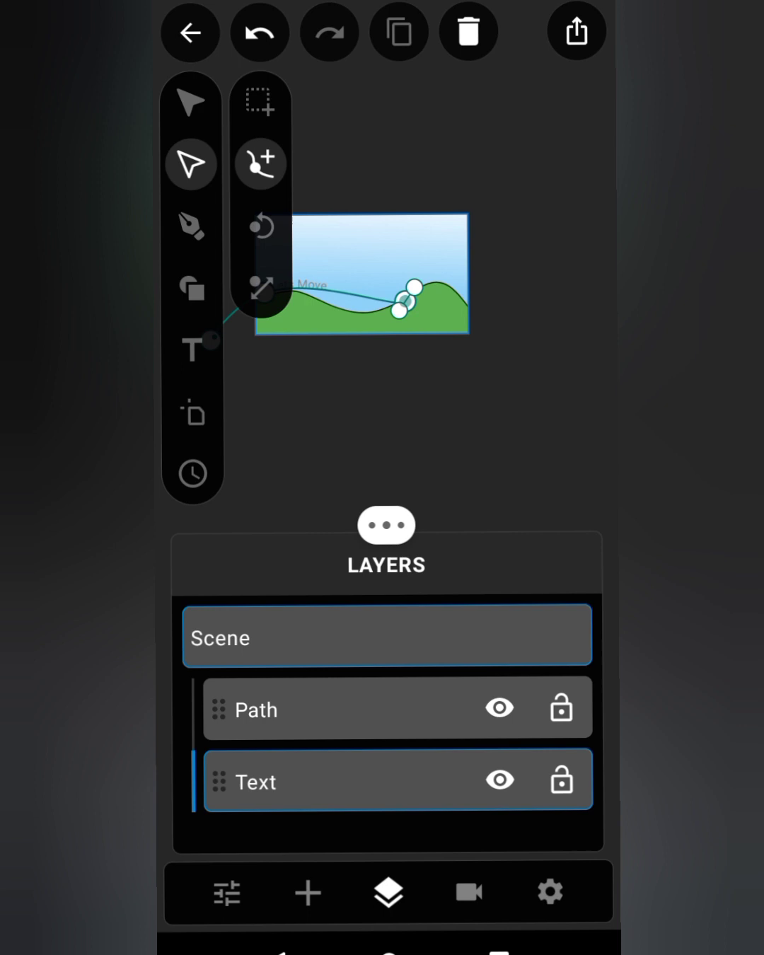
pyautogui.scroll(5, 412, 323)
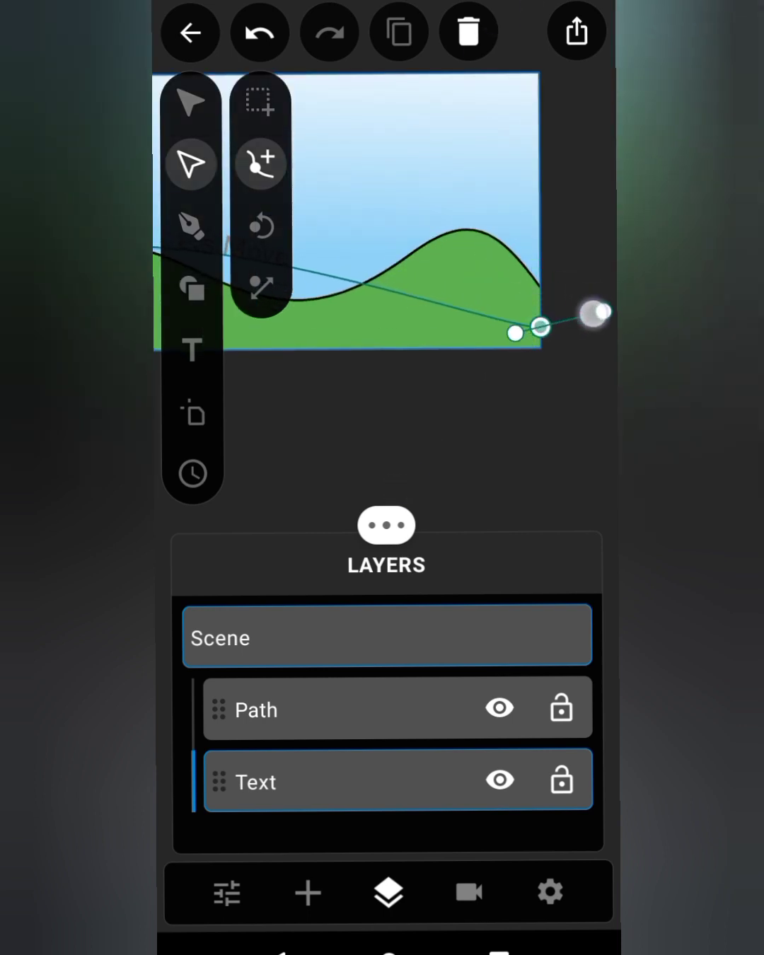
pyautogui.moveTo(594, 312)
pyautogui.mouseDown()
pyautogui.moveTo(574, 405)
pyautogui.moveTo(596, 425)
pyautogui.mouseUp()
pyautogui.click(397, 704)
pyautogui.click(397, 781)
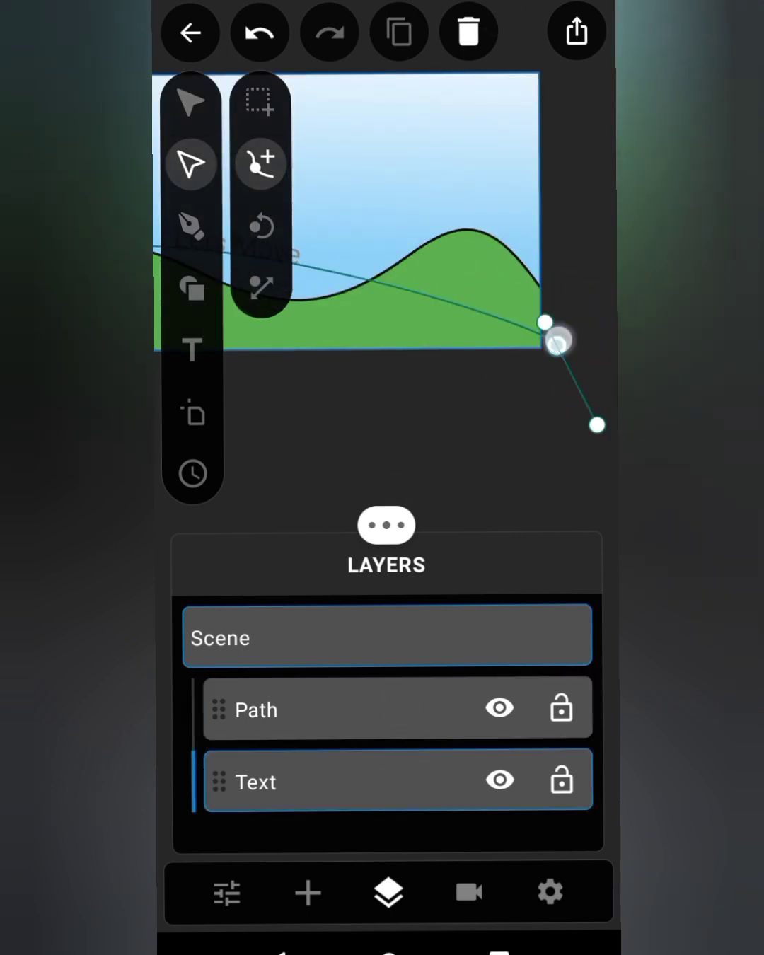
pyautogui.moveTo(558, 340); pyautogui.dragTo(603, 347)
pyautogui.scroll(-3, 396, 283)
pyautogui.click(390, 707)
pyautogui.click(359, 762)
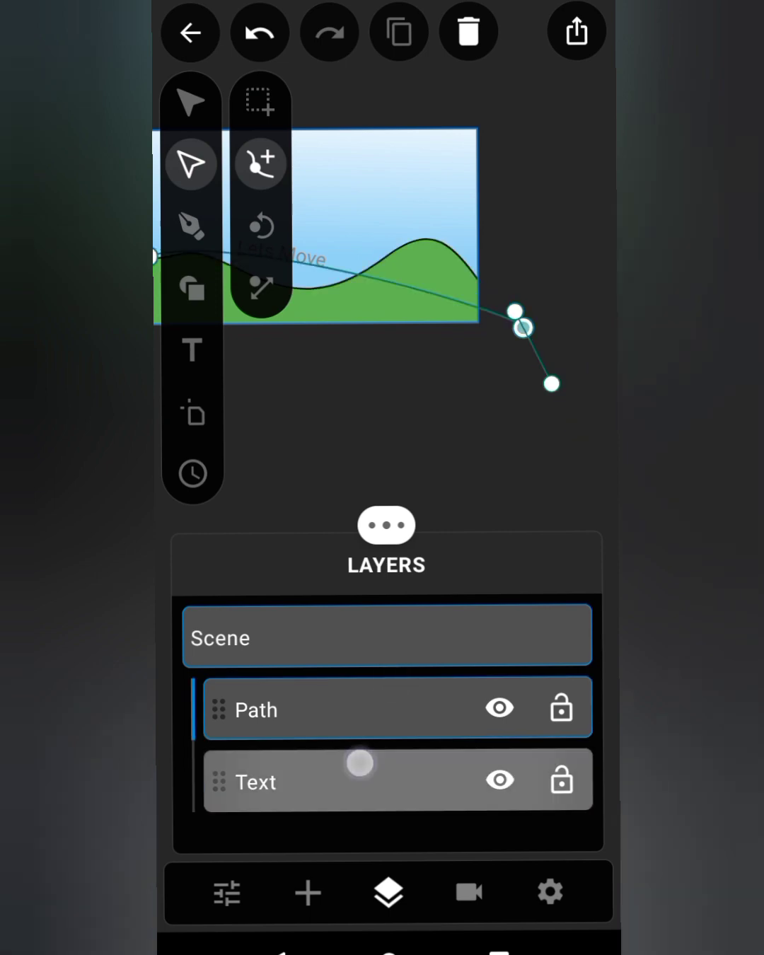
pyautogui.moveTo(532, 323); pyautogui.dragTo(516, 338)
# Step: Bend the text curve downward to match the hill's wavy contour
pyautogui.click(385, 696)
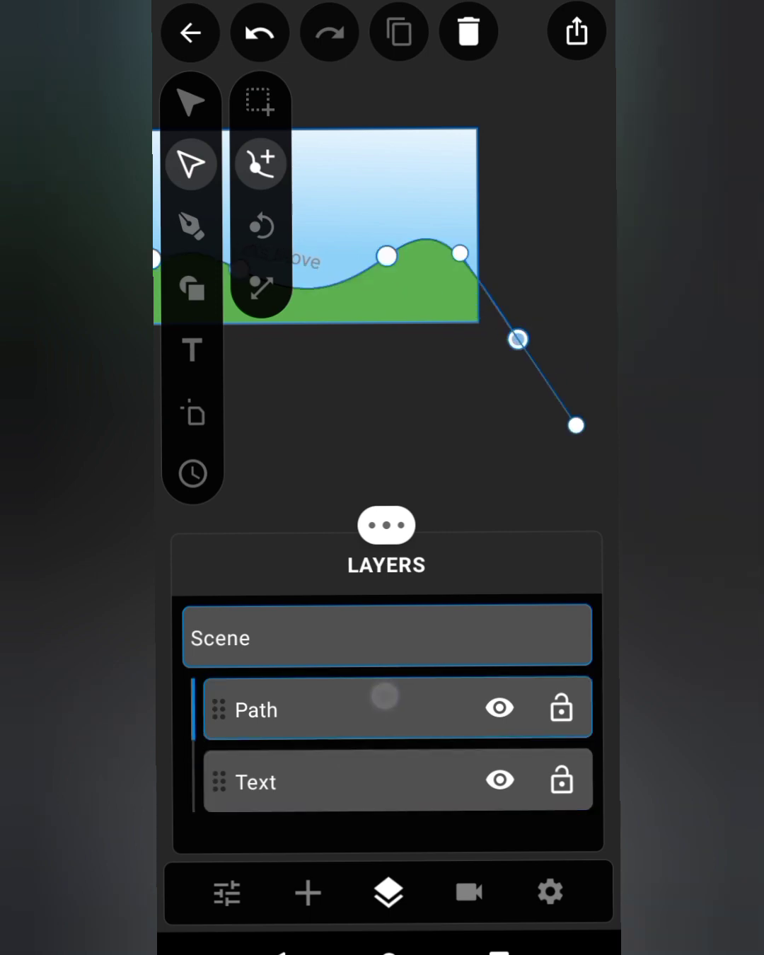
pyautogui.click(397, 773)
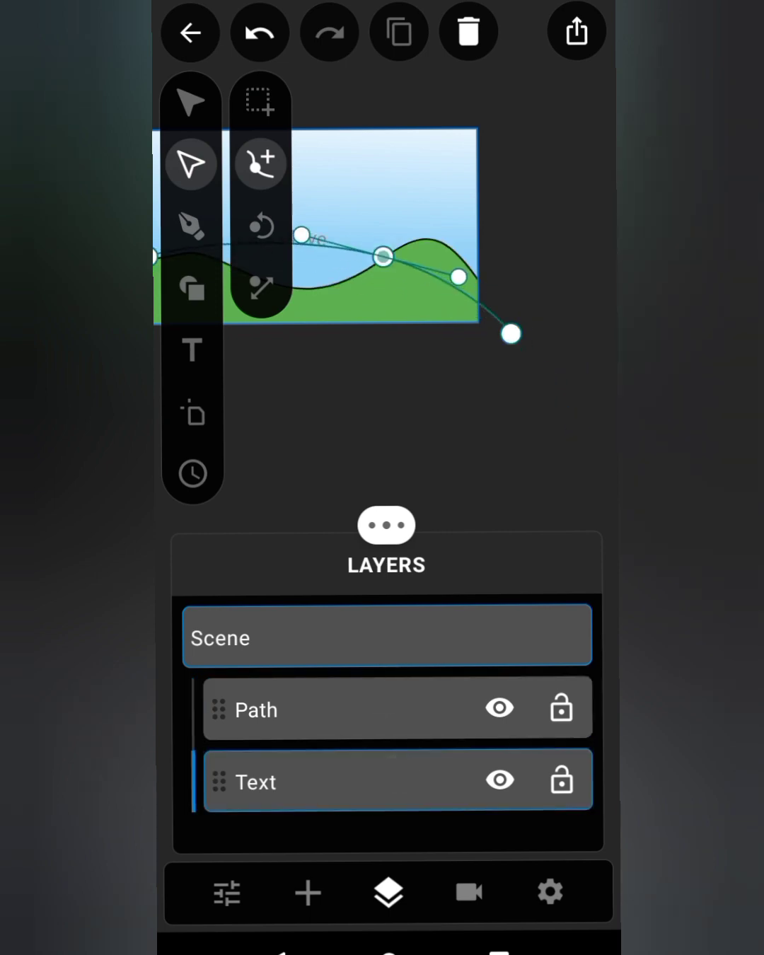
pyautogui.scroll(-2, 470, 290)
pyautogui.moveTo(365, 305); pyautogui.dragTo(380, 346)
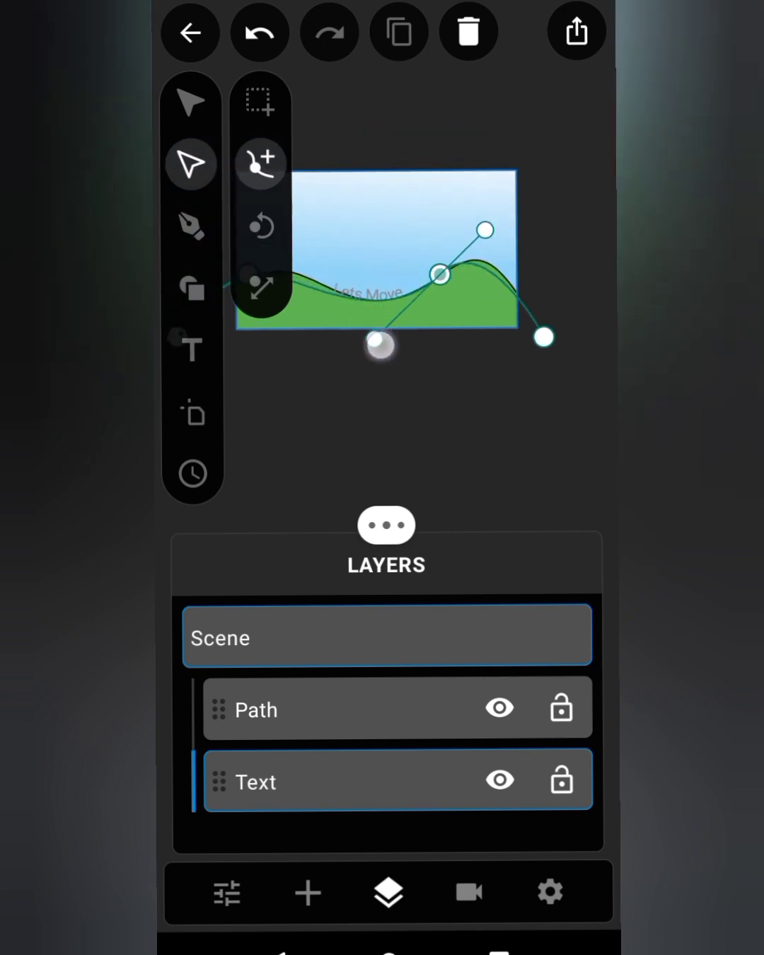
pyautogui.moveTo(450, 271); pyautogui.dragTo(461, 263)
pyautogui.moveTo(385, 333); pyautogui.dragTo(373, 361)
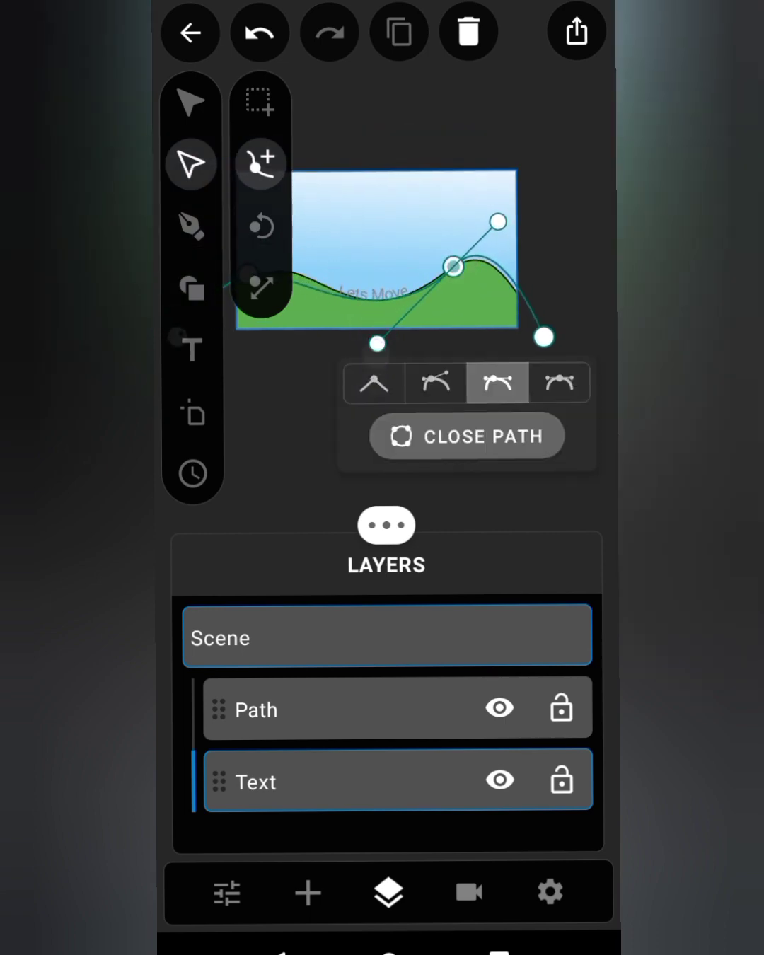
pyautogui.click(530, 347)
pyautogui.scroll(-2, 488, 286)
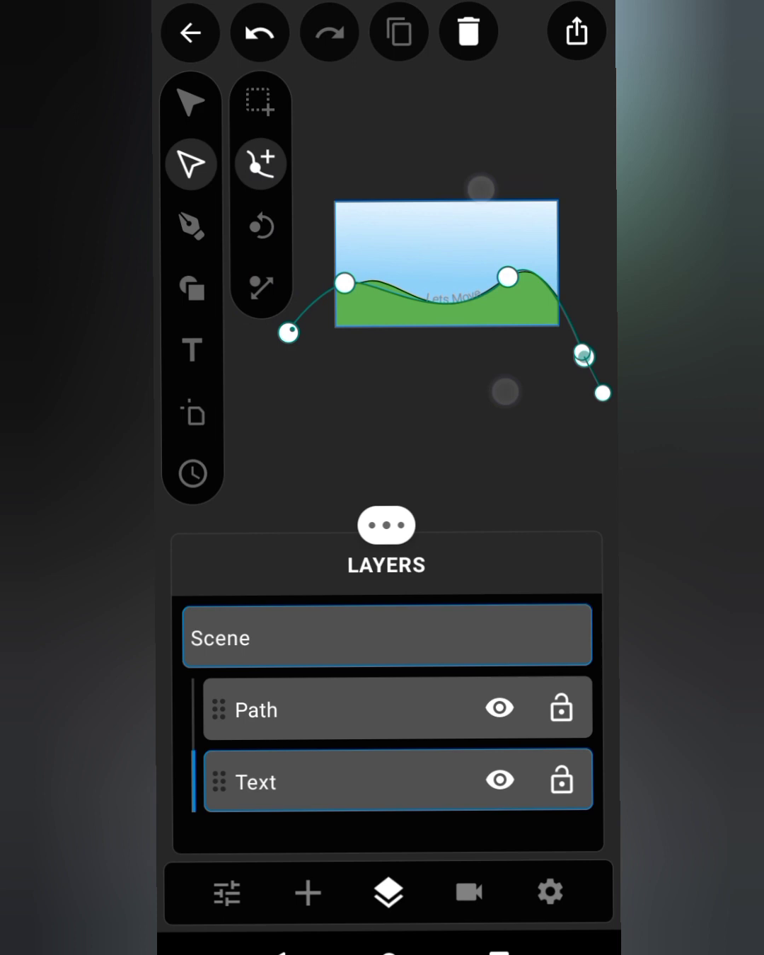
pyautogui.click(406, 710)
pyautogui.click(378, 776)
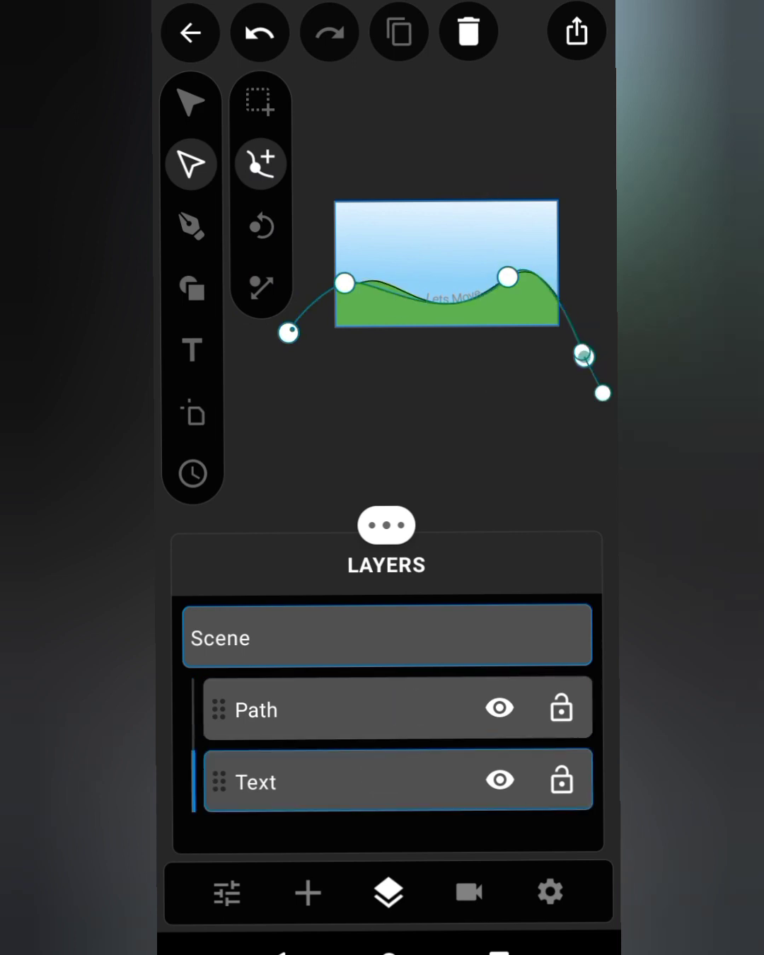
# Step: Fine-tune the text path's left and middle nodes so it follows the hill
pyautogui.scroll(3, 461, 283)
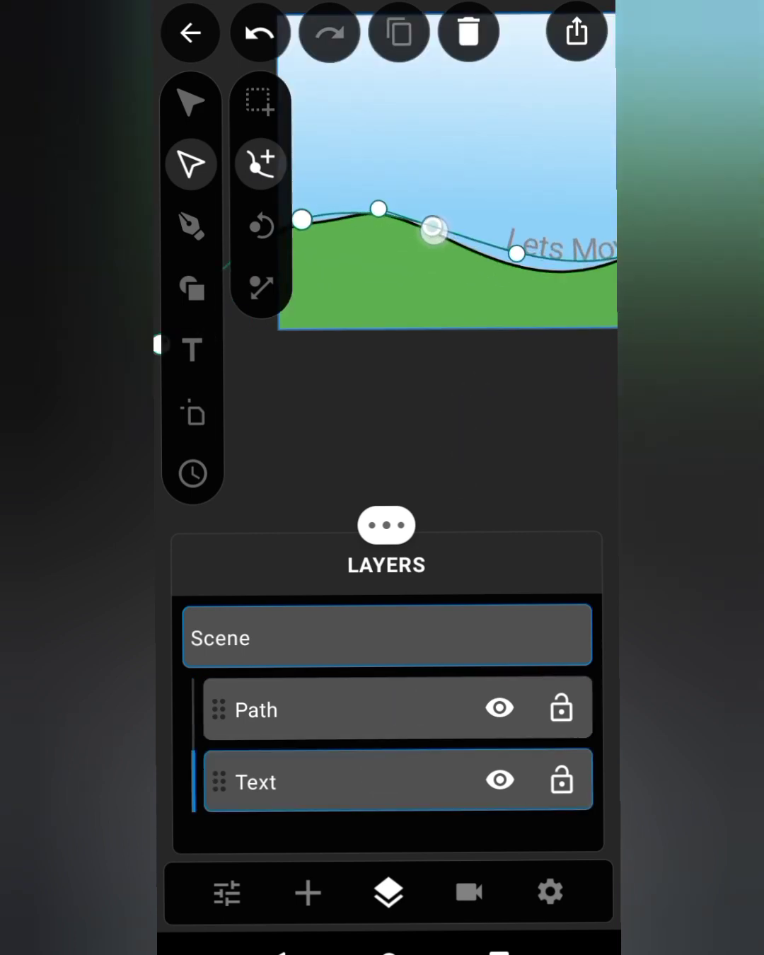
pyautogui.scroll(-1, 442, 229)
pyautogui.click(493, 249)
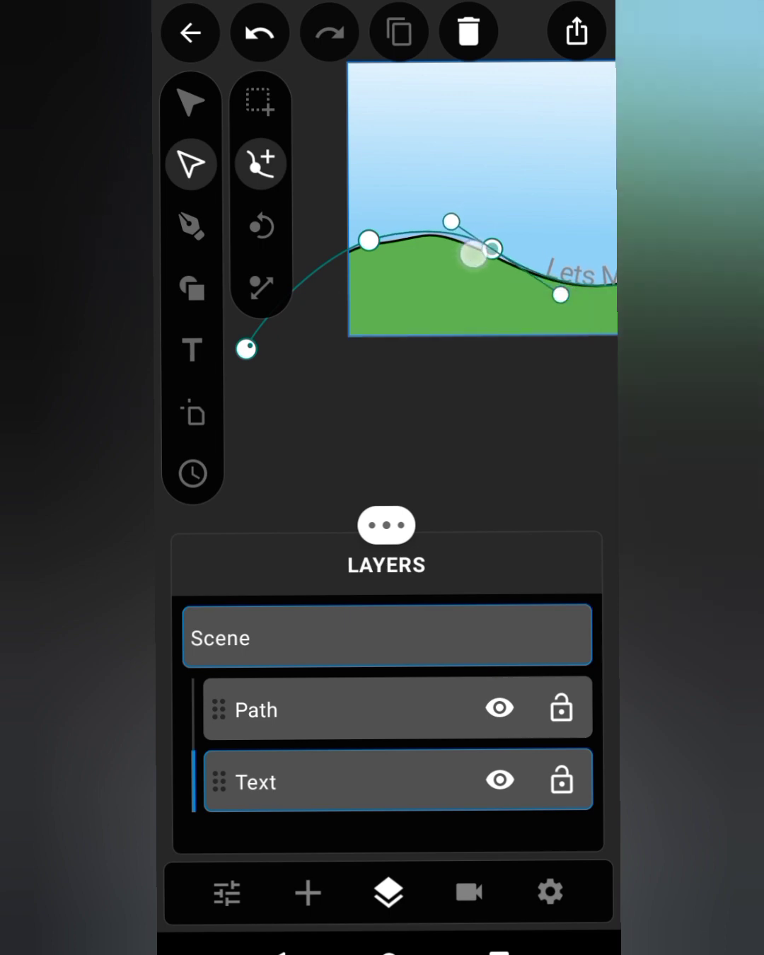
pyautogui.scroll(-2, 460, 272)
pyautogui.click(394, 276)
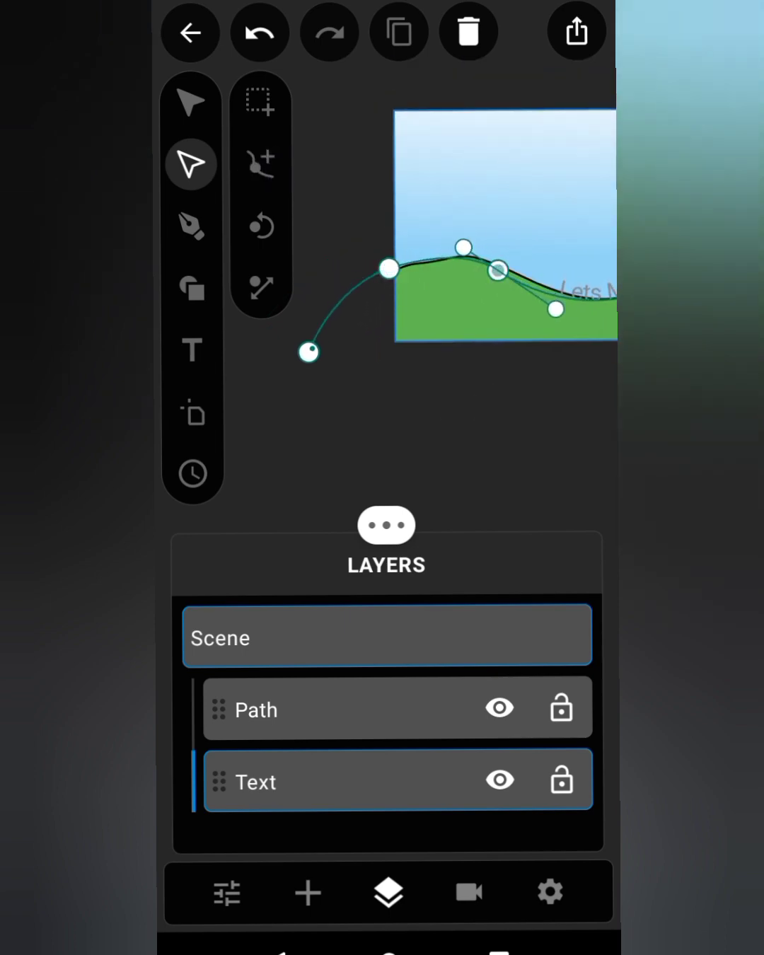
pyautogui.scroll(-1, 417, 419)
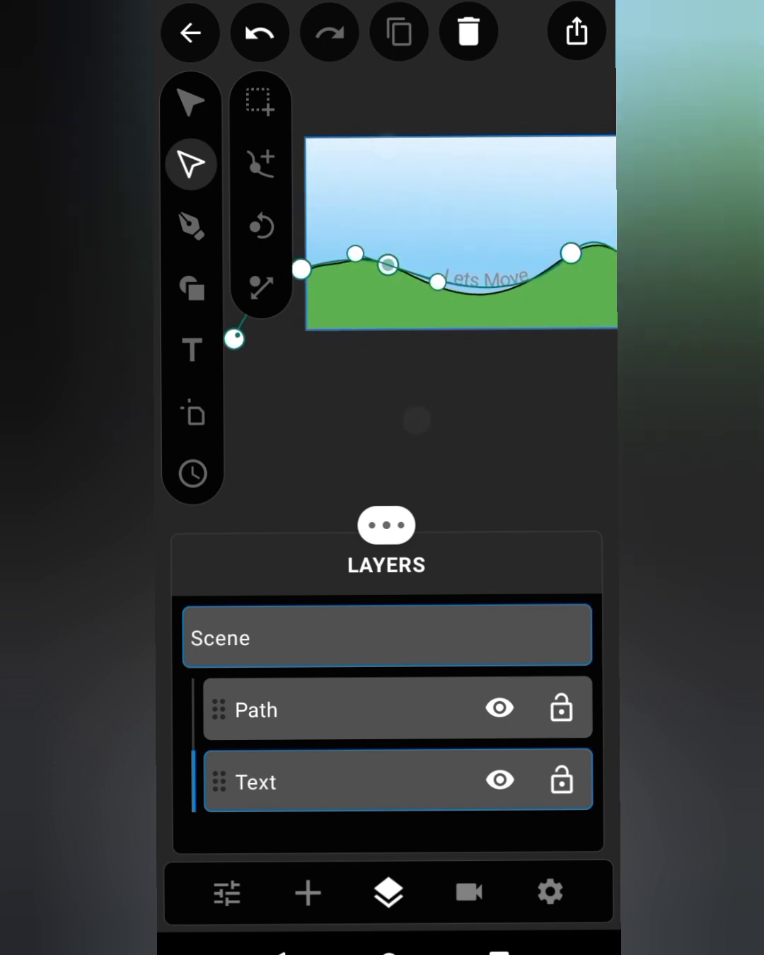
pyautogui.scroll(-2, 525, 301)
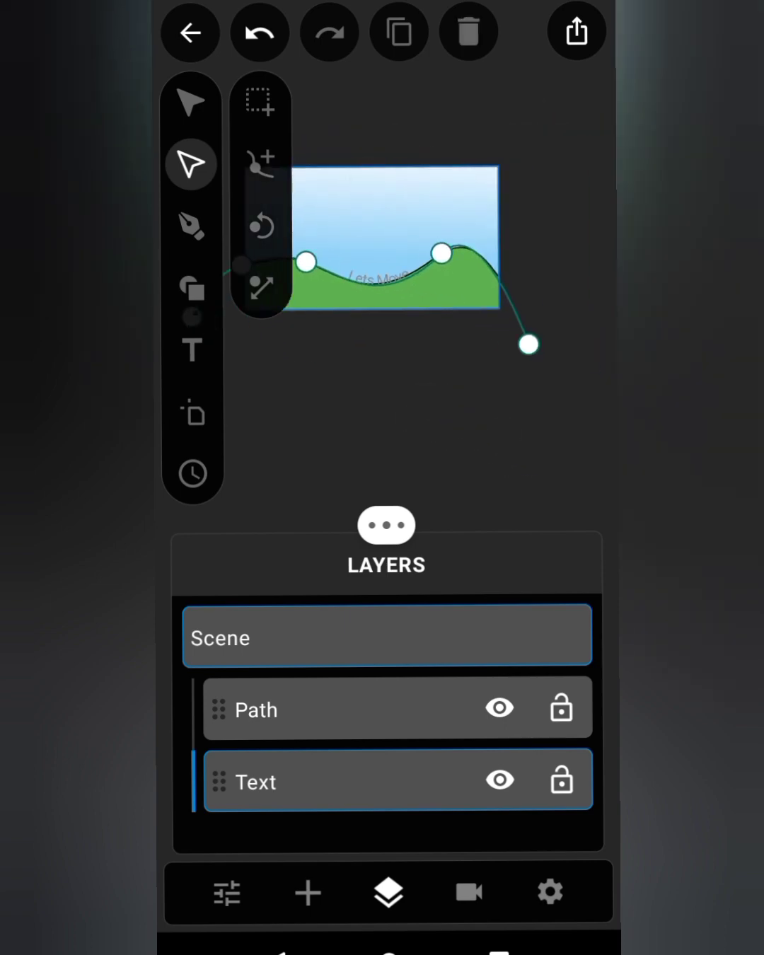
pyautogui.click(442, 252)
pyautogui.moveTo(482, 211)
pyautogui.mouseDown()
pyautogui.moveTo(506, 202)
pyautogui.moveTo(488, 217)
pyautogui.mouseUp()
pyautogui.scroll(2, 460, 290)
pyautogui.scroll(1, 459, 291)
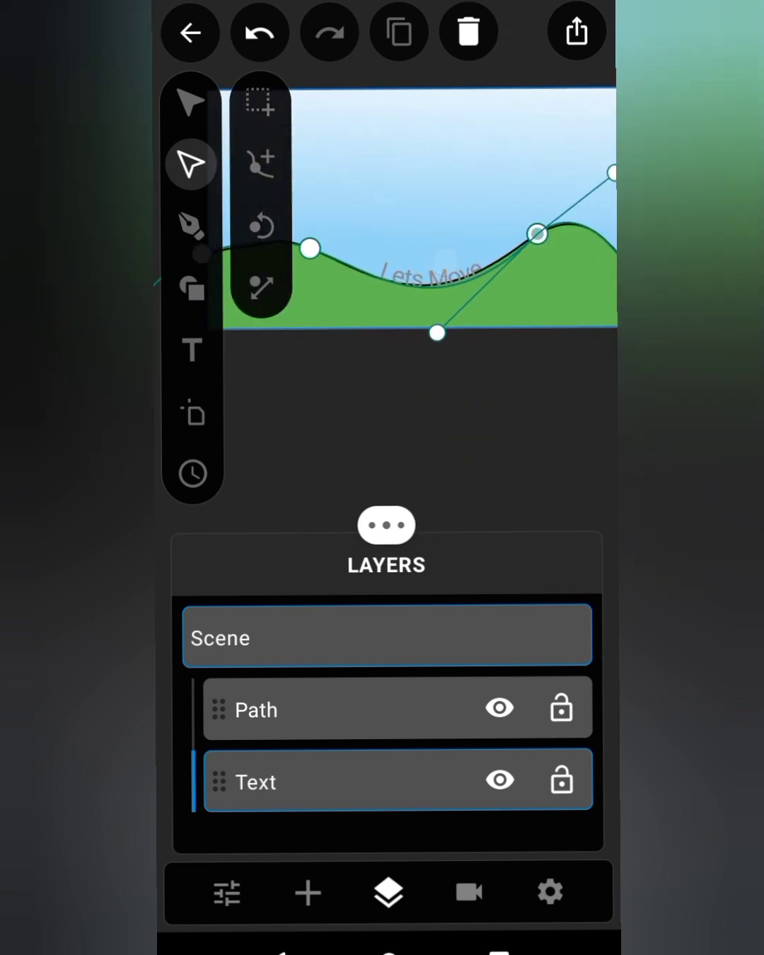
# Step: Set the Lets Move text colour to black
pyautogui.click(226, 893)
pyautogui.moveTo(493, 729)
pyautogui.mouseDown()
pyautogui.moveTo(493, 616)
pyautogui.moveTo(523, 618)
pyautogui.mouseUp()
pyautogui.click(524, 703)
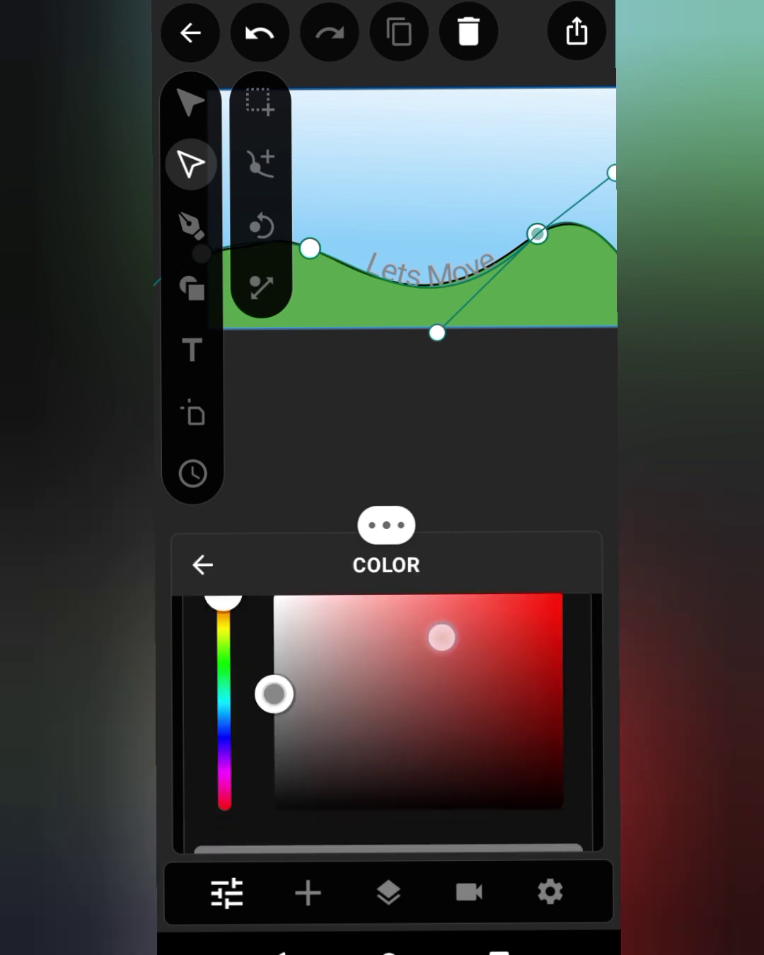
pyautogui.moveTo(442, 636); pyautogui.dragTo(273, 800)
pyautogui.click(201, 567)
# Step: Change the text font to Zephyrean Gust BRK
pyautogui.click(506, 778)
pyautogui.click(525, 691)
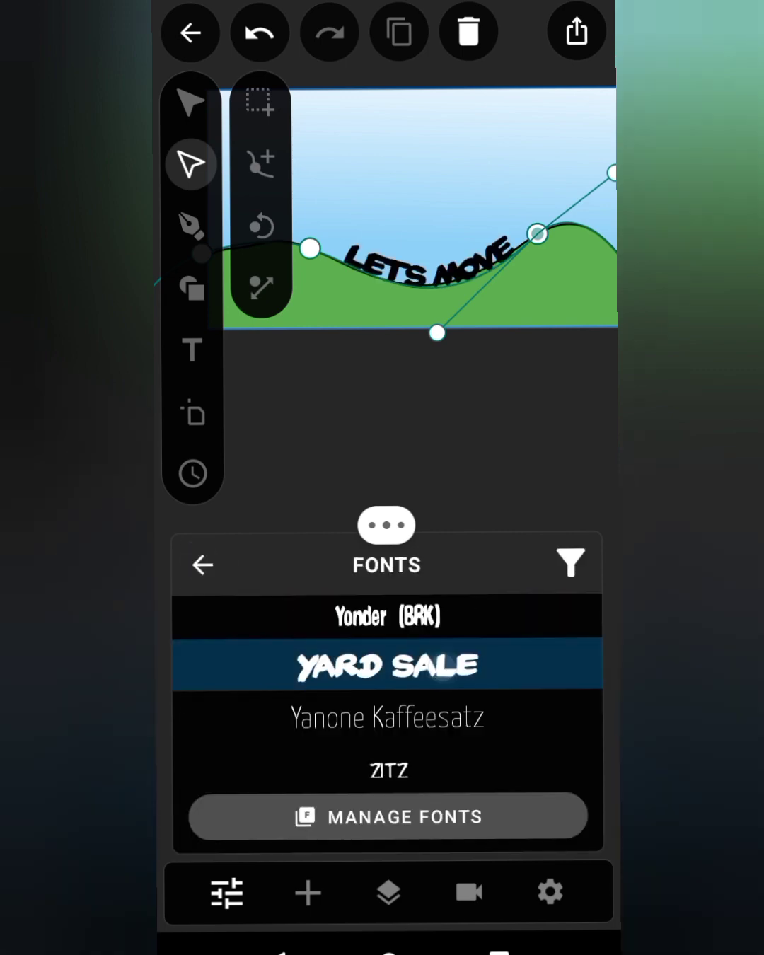
pyautogui.moveTo(510, 714); pyautogui.dragTo(508, 609)
pyautogui.click(510, 712)
pyautogui.moveTo(509, 707); pyautogui.dragTo(510, 650)
pyautogui.click(388, 699)
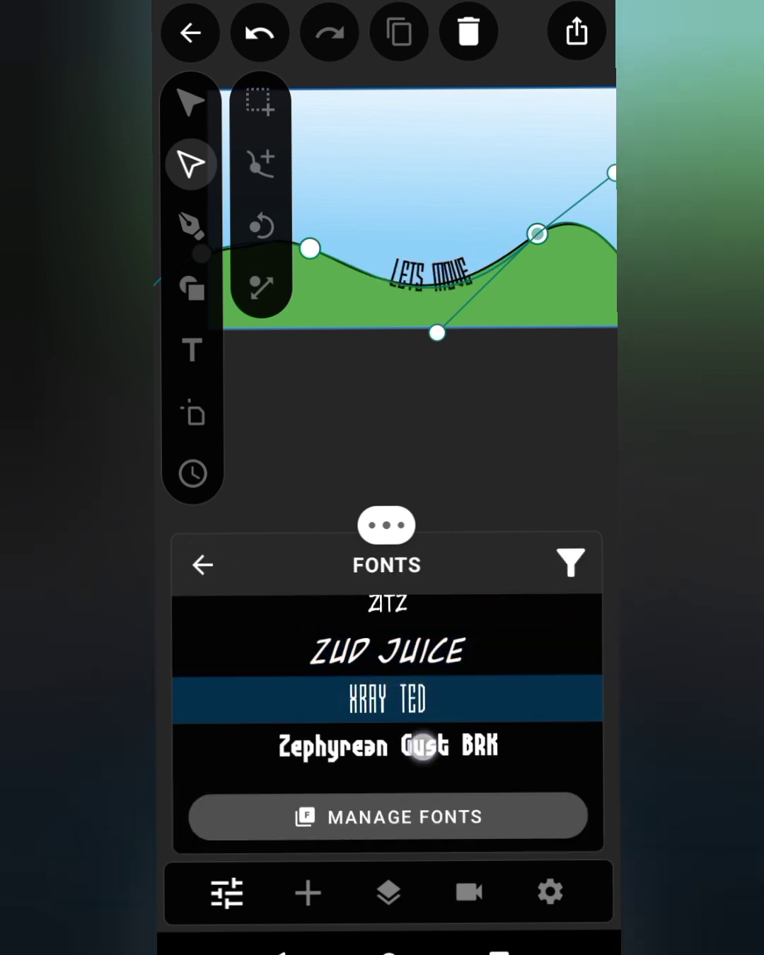
pyautogui.click(423, 745)
pyautogui.moveTo(447, 394); pyautogui.dragTo(555, 370)
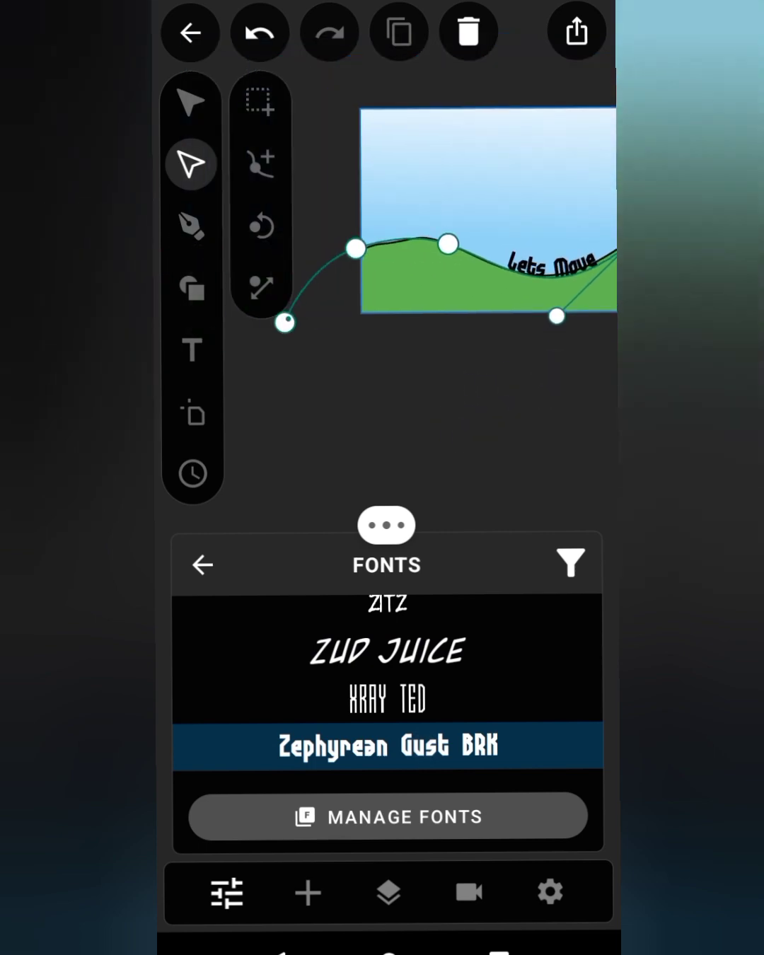
pyautogui.click(202, 565)
# Step: Drag the text's Margin to -850 px, shifting it off the path's start
pyautogui.moveTo(455, 748)
pyautogui.mouseDown()
pyautogui.moveTo(519, 602)
pyautogui.moveTo(486, 549)
pyautogui.mouseUp()
pyautogui.moveTo(438, 641); pyautogui.dragTo(418, 630)
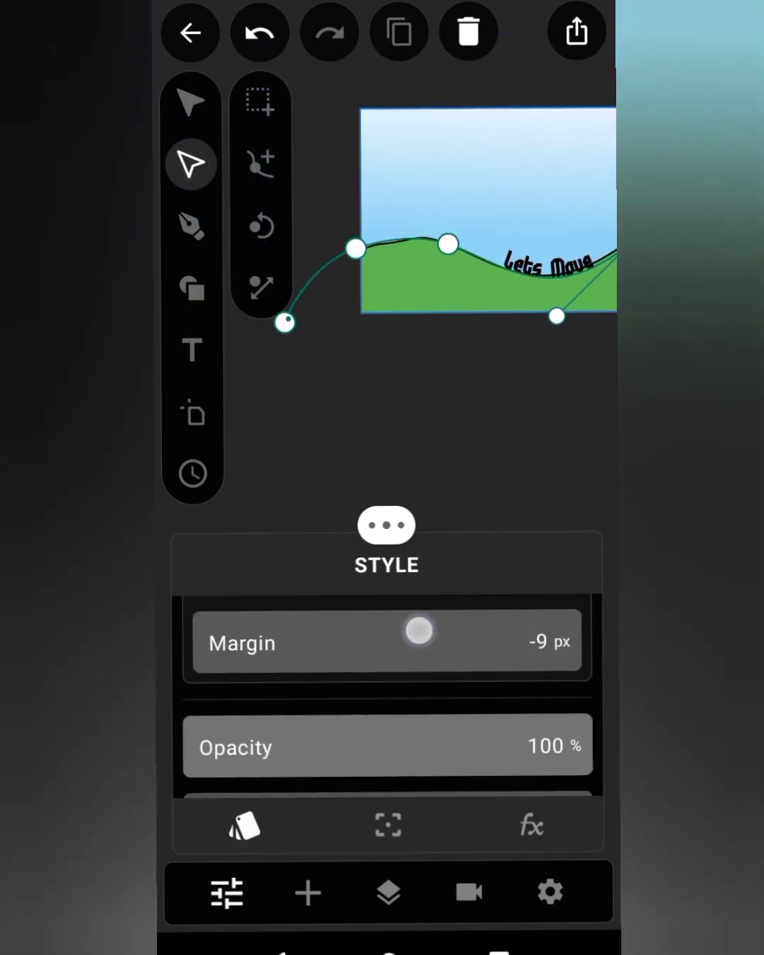
pyautogui.moveTo(303, 640)
pyautogui.mouseDown()
pyautogui.moveTo(337, 610)
pyautogui.moveTo(267, 637)
pyautogui.mouseUp()
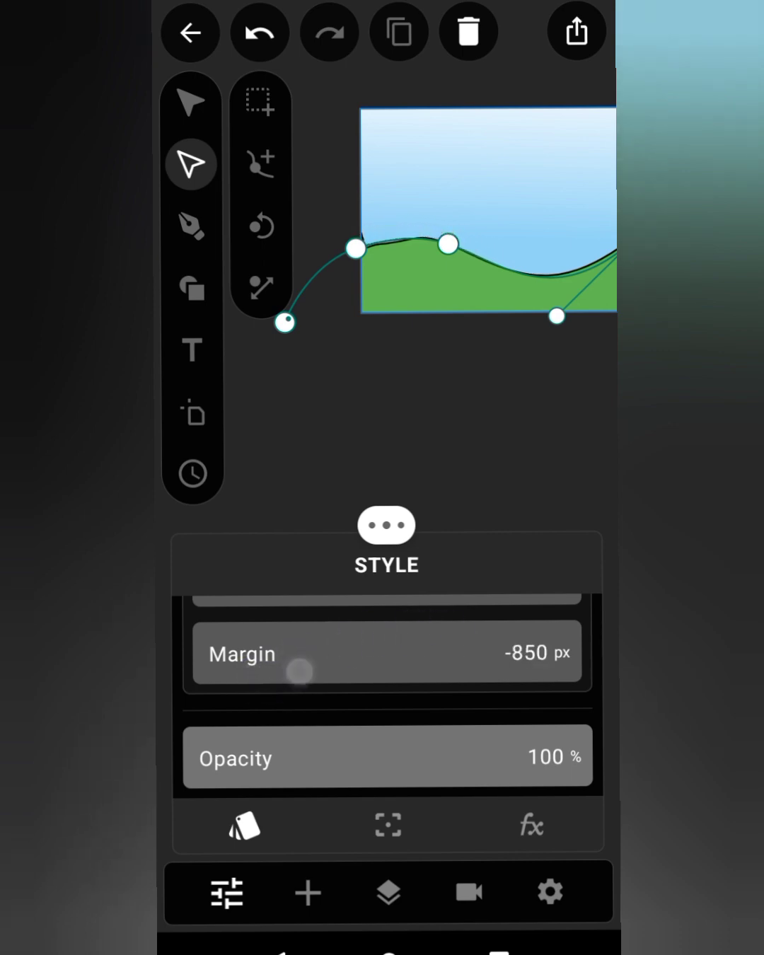
pyautogui.click(469, 893)
# Step: Turn on Auto-animate and set the text's margin to -878 px
pyautogui.moveTo(559, 778); pyautogui.dragTo(559, 620)
pyautogui.click(555, 761)
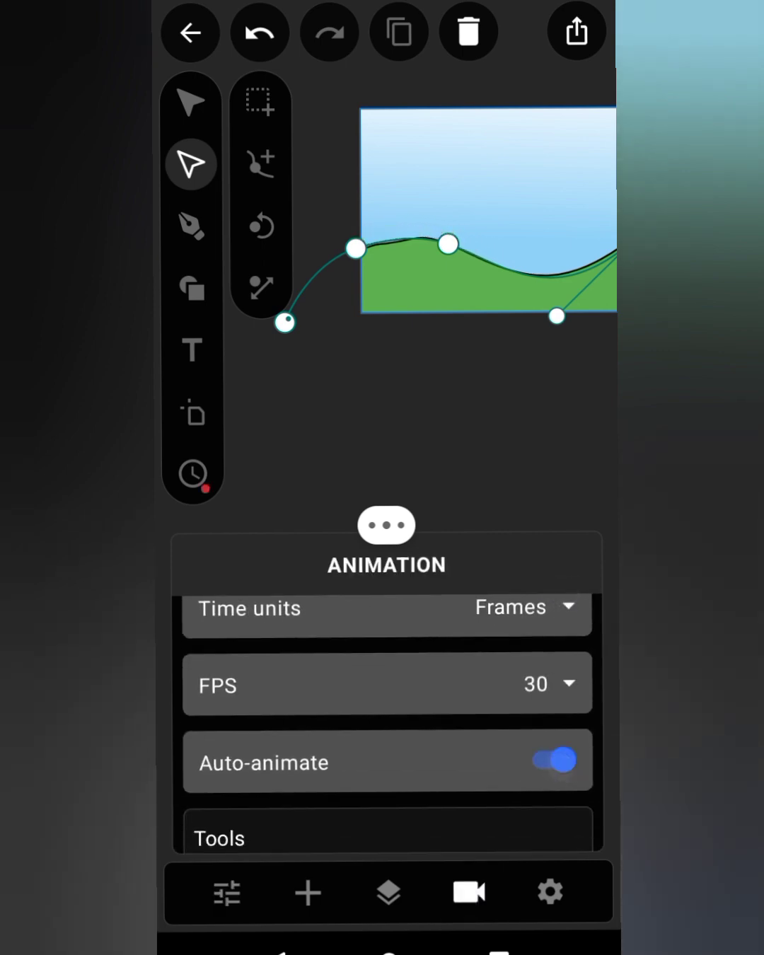
pyautogui.click(226, 893)
pyautogui.moveTo(375, 648); pyautogui.dragTo(363, 648)
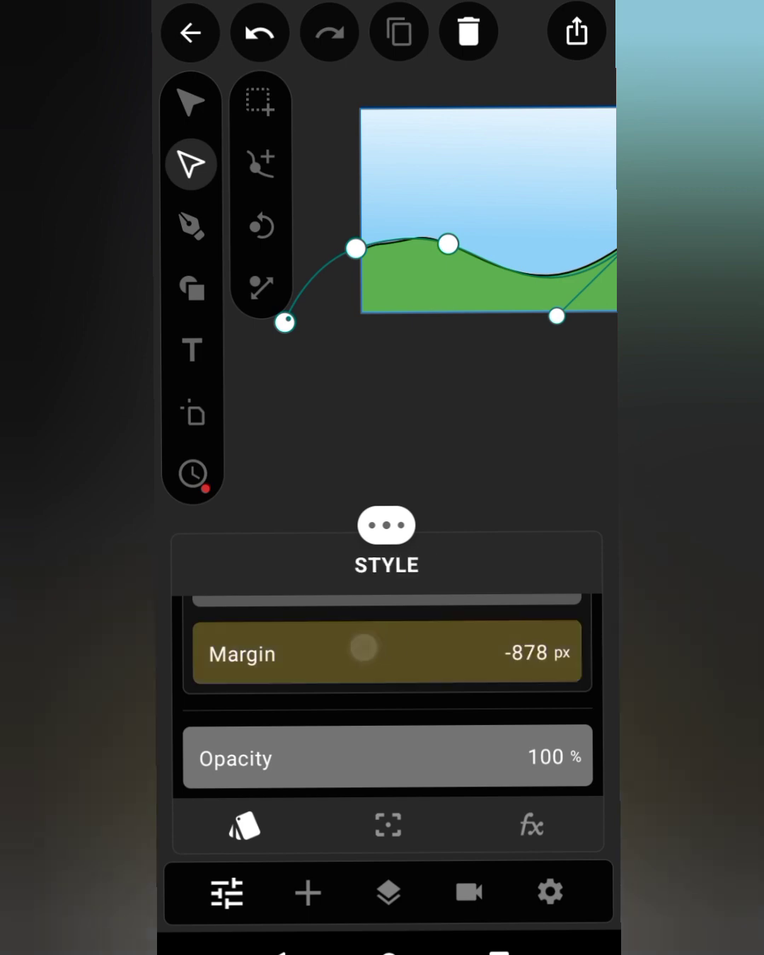
# Step: Show the animation timeline and scrub to frame 149
pyautogui.click(193, 473)
pyautogui.moveTo(506, 495); pyautogui.dragTo(283, 496)
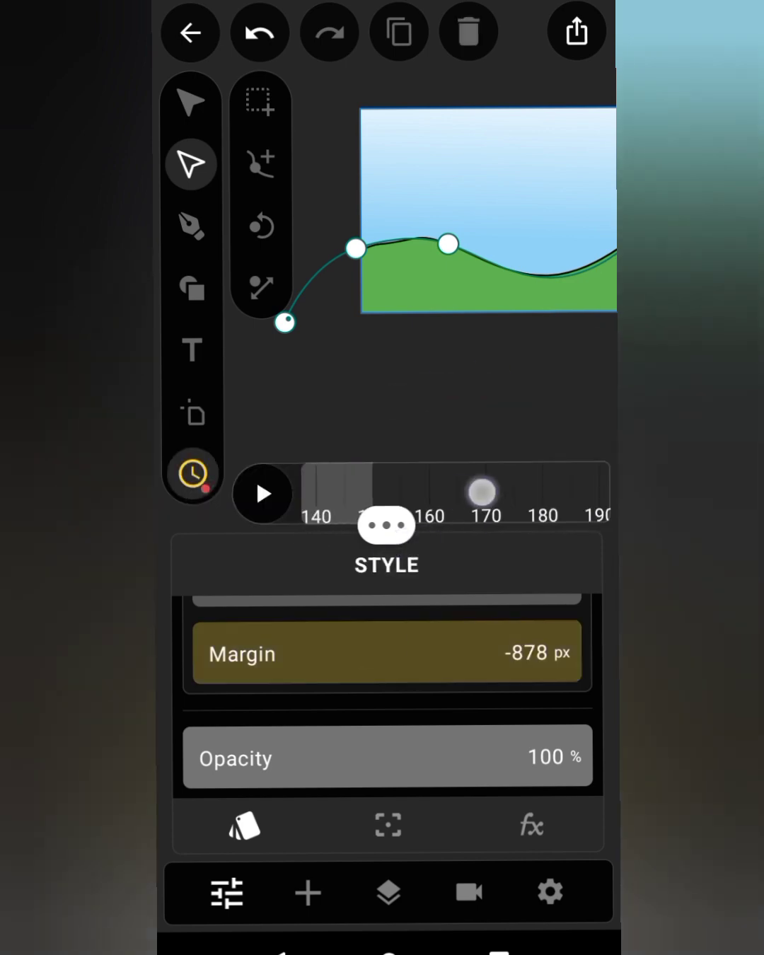
pyautogui.moveTo(483, 493); pyautogui.dragTo(616, 493)
pyautogui.click(227, 893)
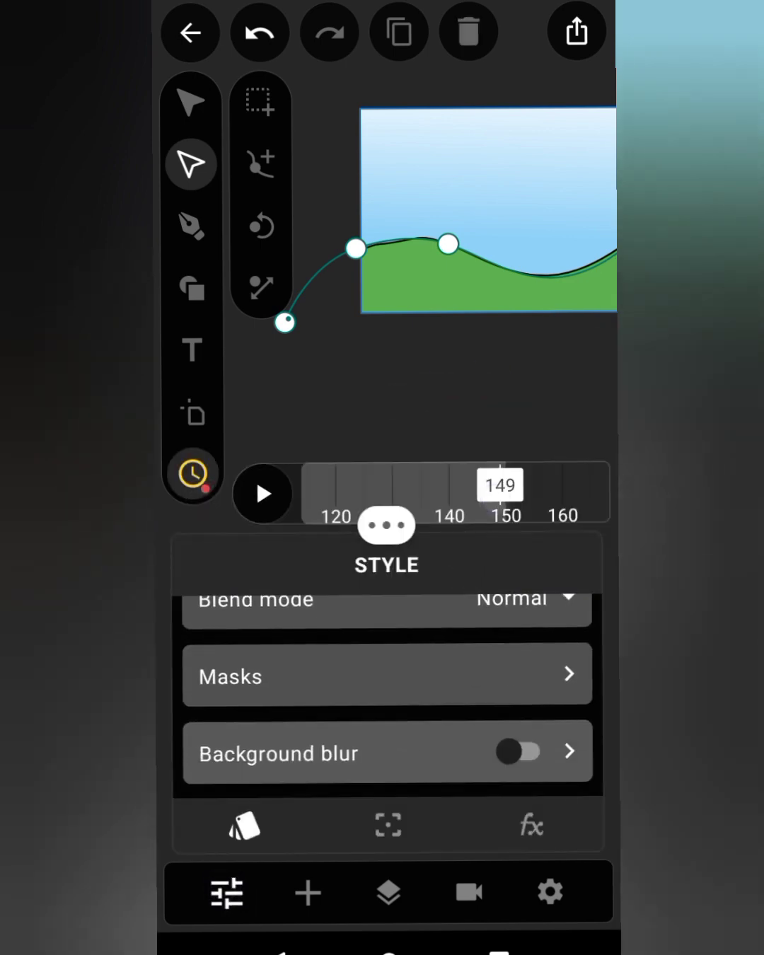
pyautogui.moveTo(395, 743)
pyautogui.mouseDown()
pyautogui.moveTo(394, 722)
pyautogui.moveTo(391, 803)
pyautogui.mouseUp()
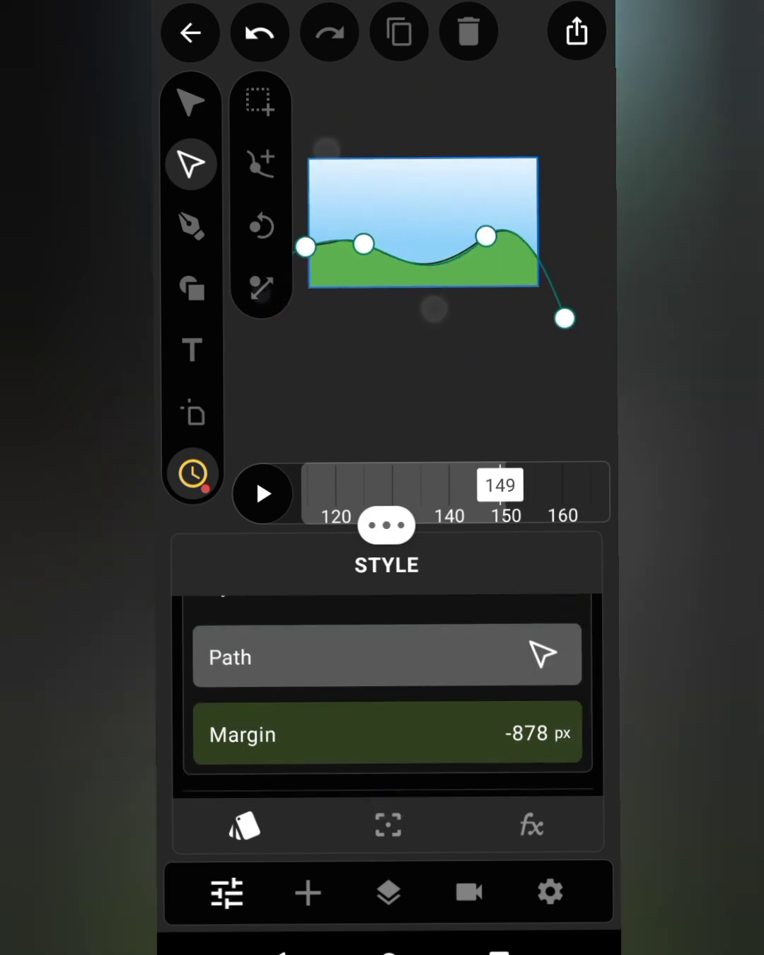
# Step: Raise the text's Margin to 894 px at frame 149
pyautogui.moveTo(424, 729); pyautogui.dragTo(439, 728)
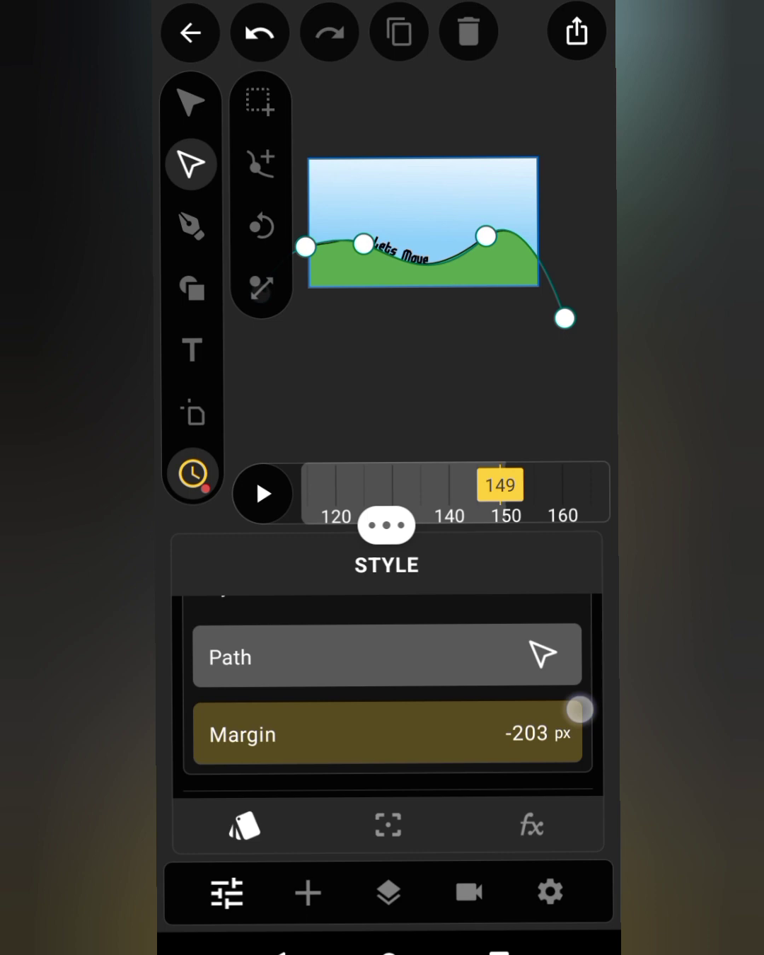
pyautogui.moveTo(430, 719); pyautogui.dragTo(602, 701)
pyautogui.moveTo(488, 713); pyautogui.dragTo(596, 713)
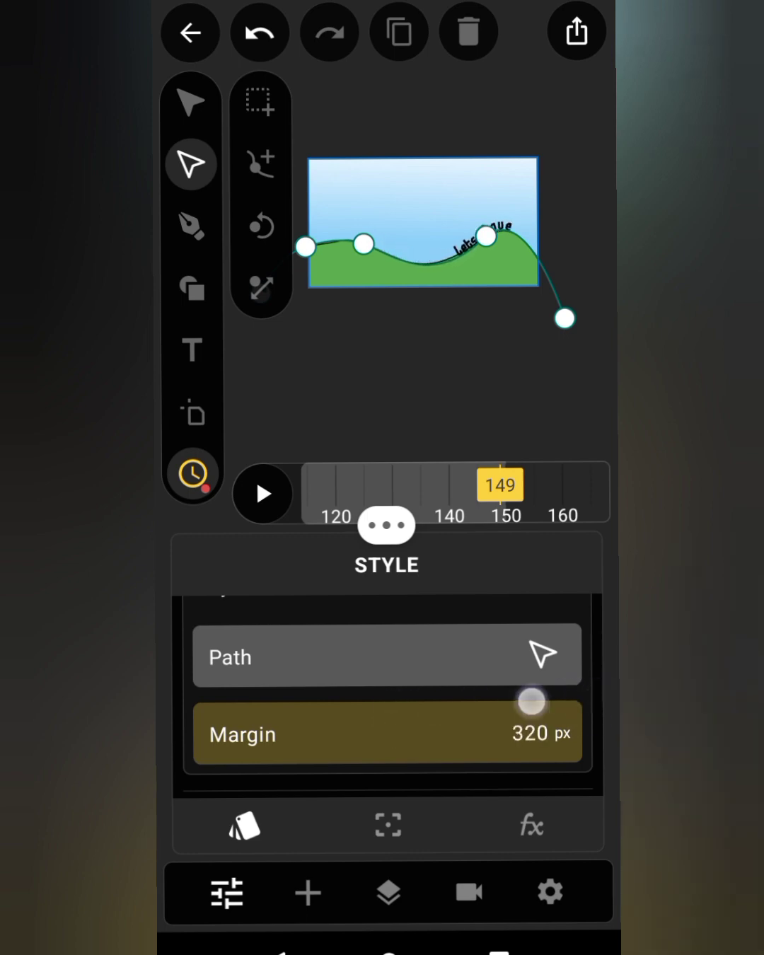
pyautogui.moveTo(531, 702); pyautogui.dragTo(557, 717)
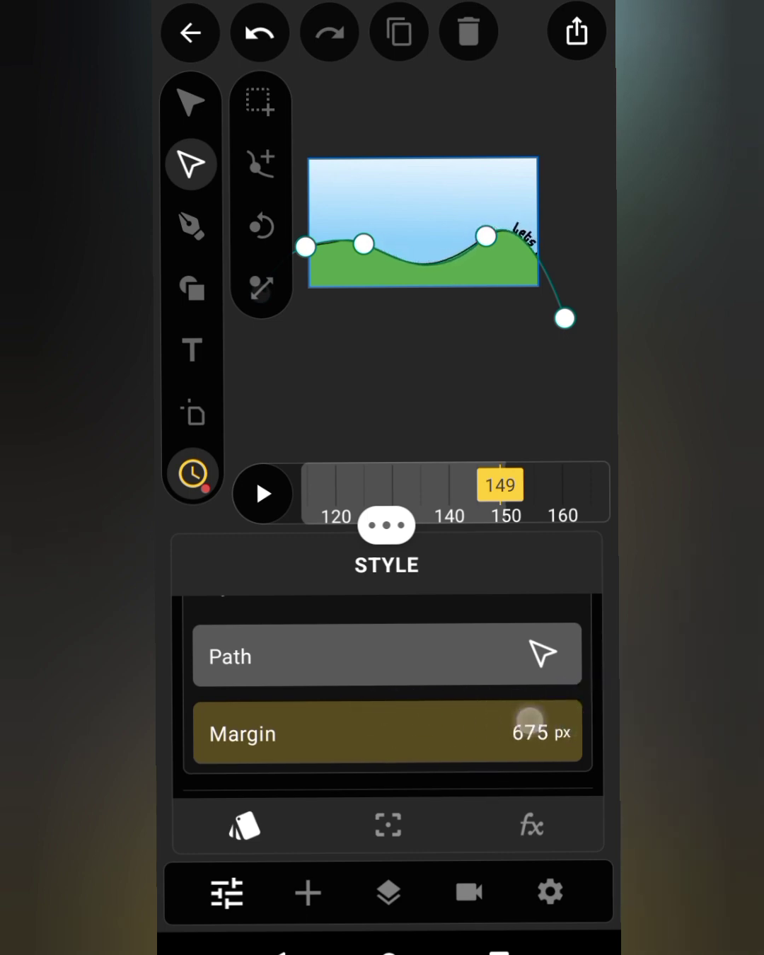
pyautogui.moveTo(447, 698); pyautogui.dragTo(448, 694)
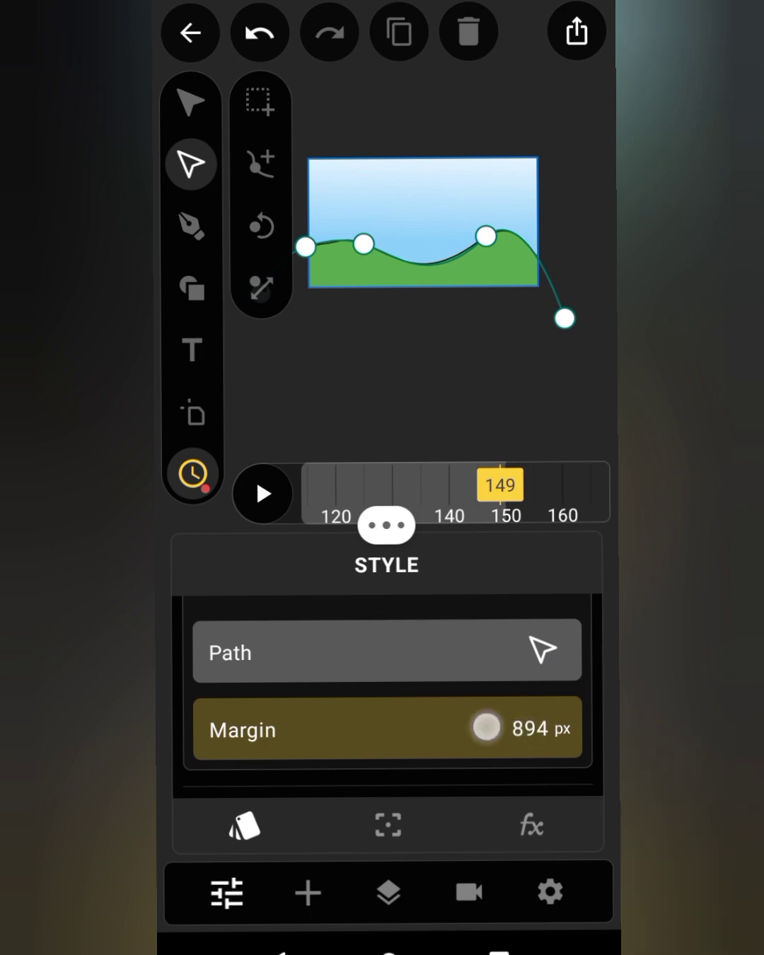
pyautogui.scroll(3, 438, 245)
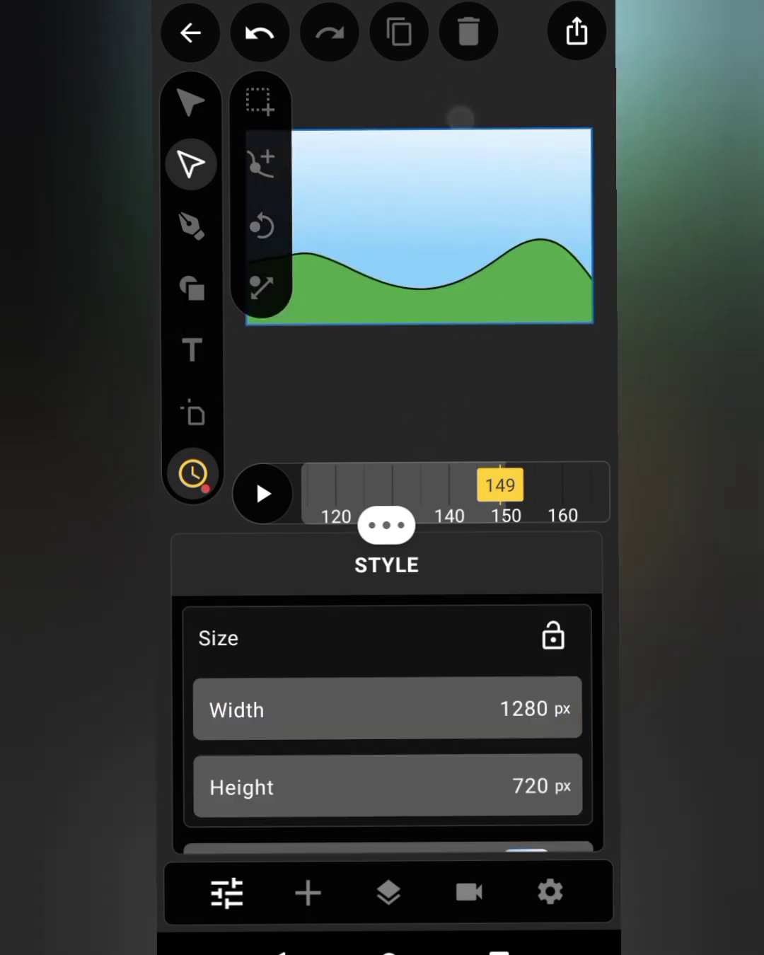
# Step: Play the 150-frame animation from frame one, watching 'Lets Move' glide along the hill crest
pyautogui.click(469, 893)
pyautogui.moveTo(471, 666); pyautogui.dragTo(471, 850)
pyautogui.click(267, 636)
pyautogui.scroll(-2, 466, 233)
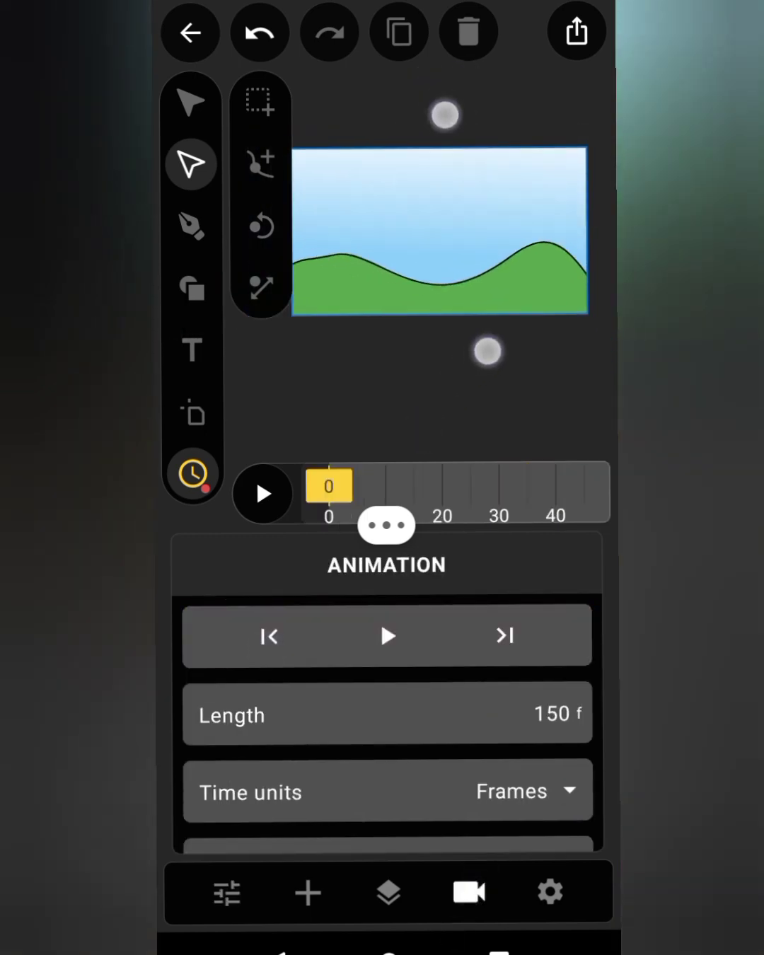
pyautogui.click(387, 636)
pyautogui.scroll(-2, 467, 269)
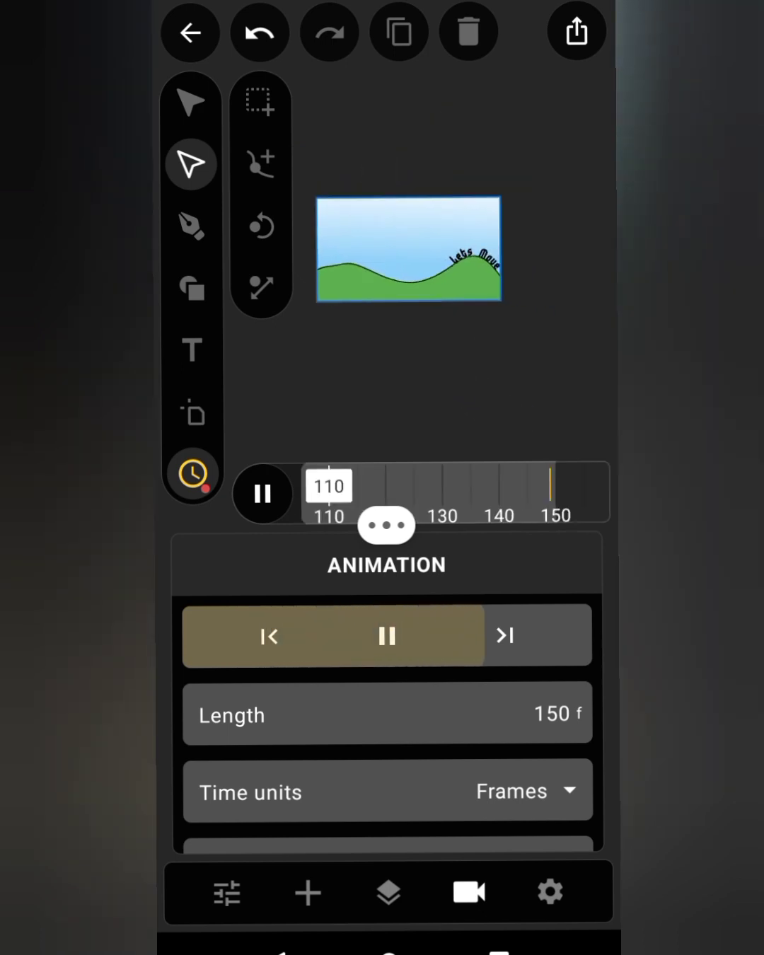
pyautogui.scroll(3, 530, 255)
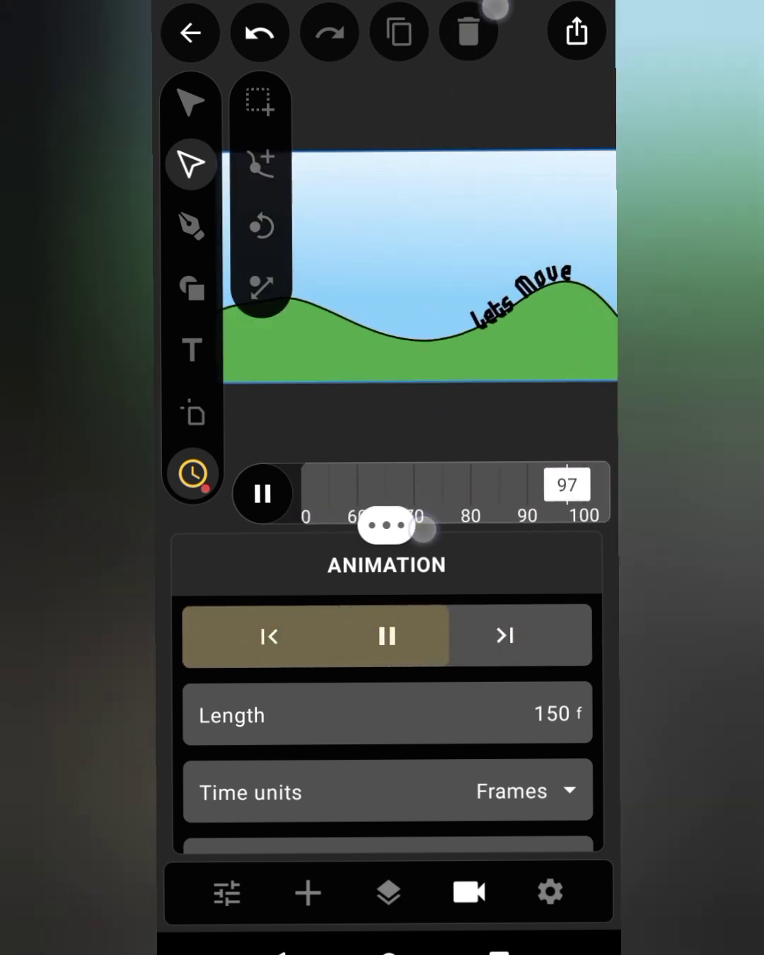
pyautogui.scroll(-2, 530, 254)
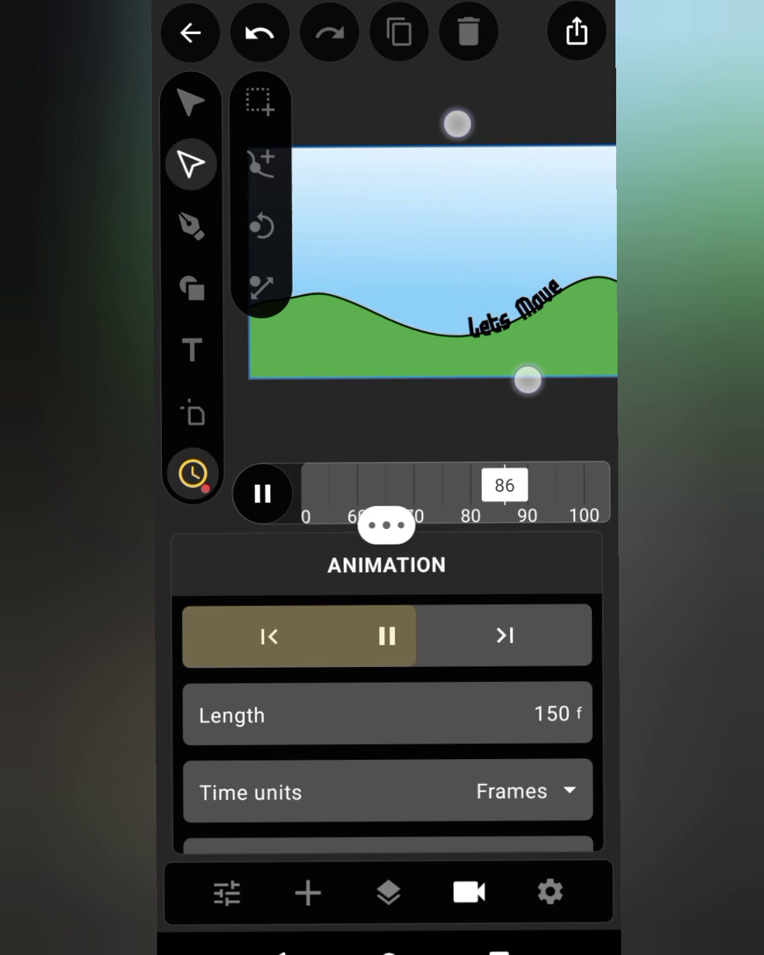
pyautogui.scroll(-2, 510, 256)
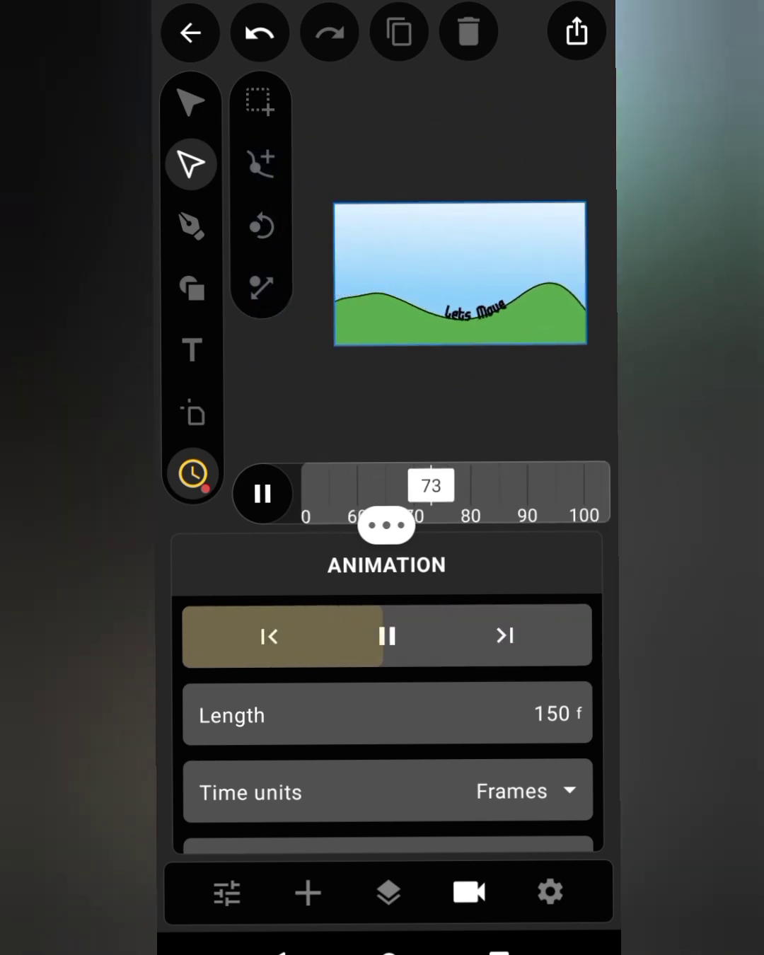
# Step: Export the animation as an MP4 video at 80% quality and start rendering
pyautogui.click(576, 32)
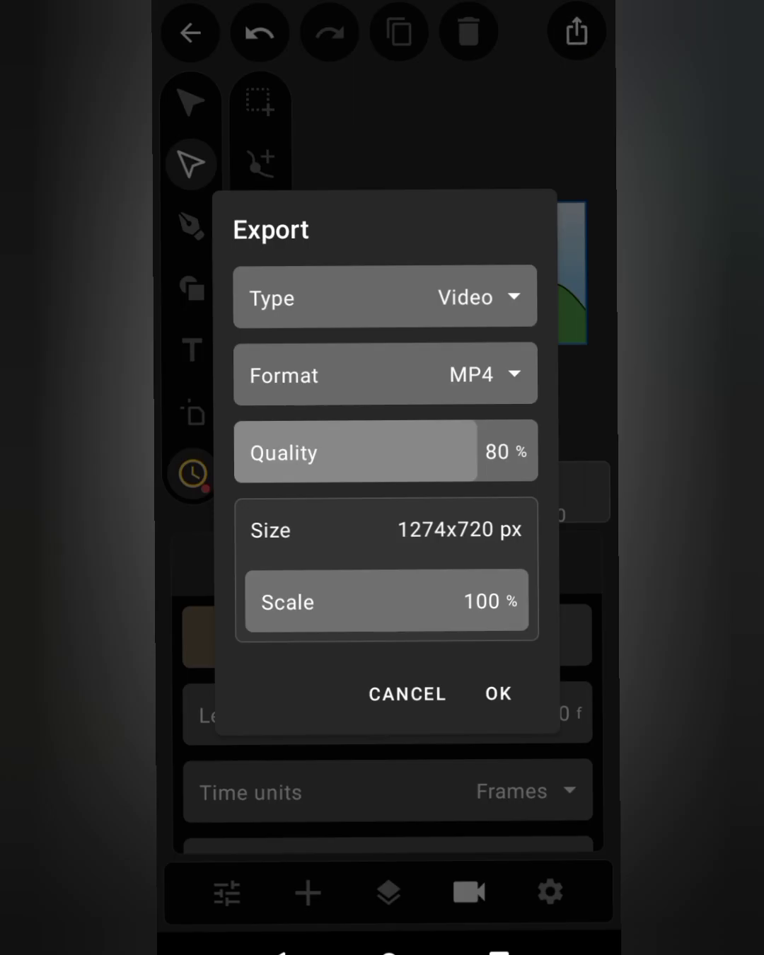
pyautogui.click(498, 694)
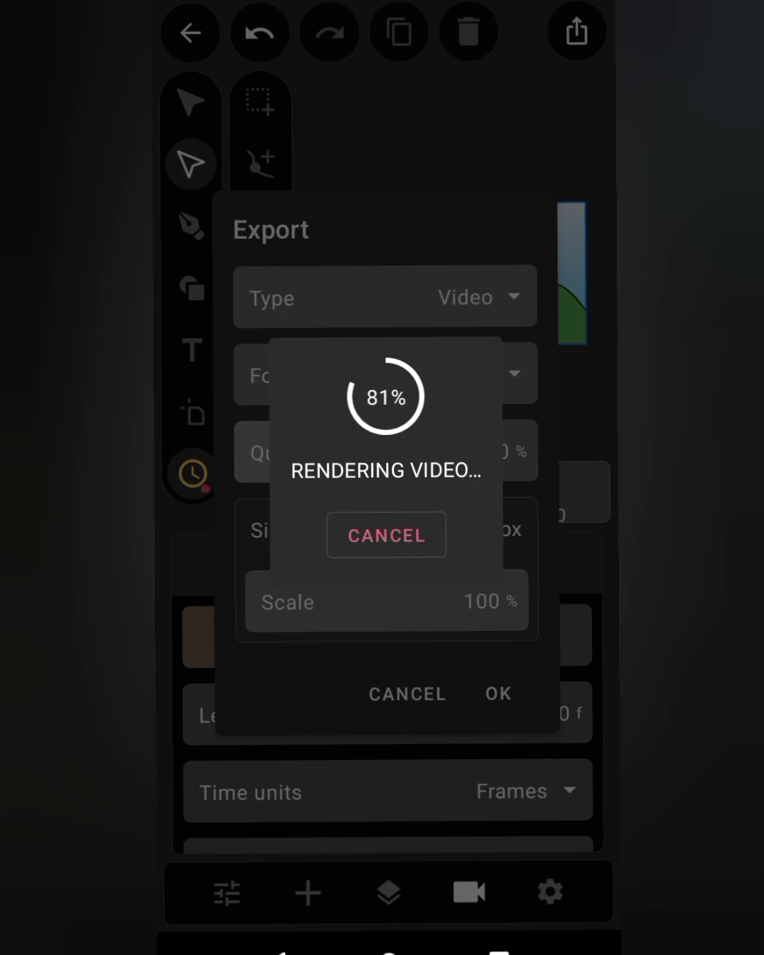